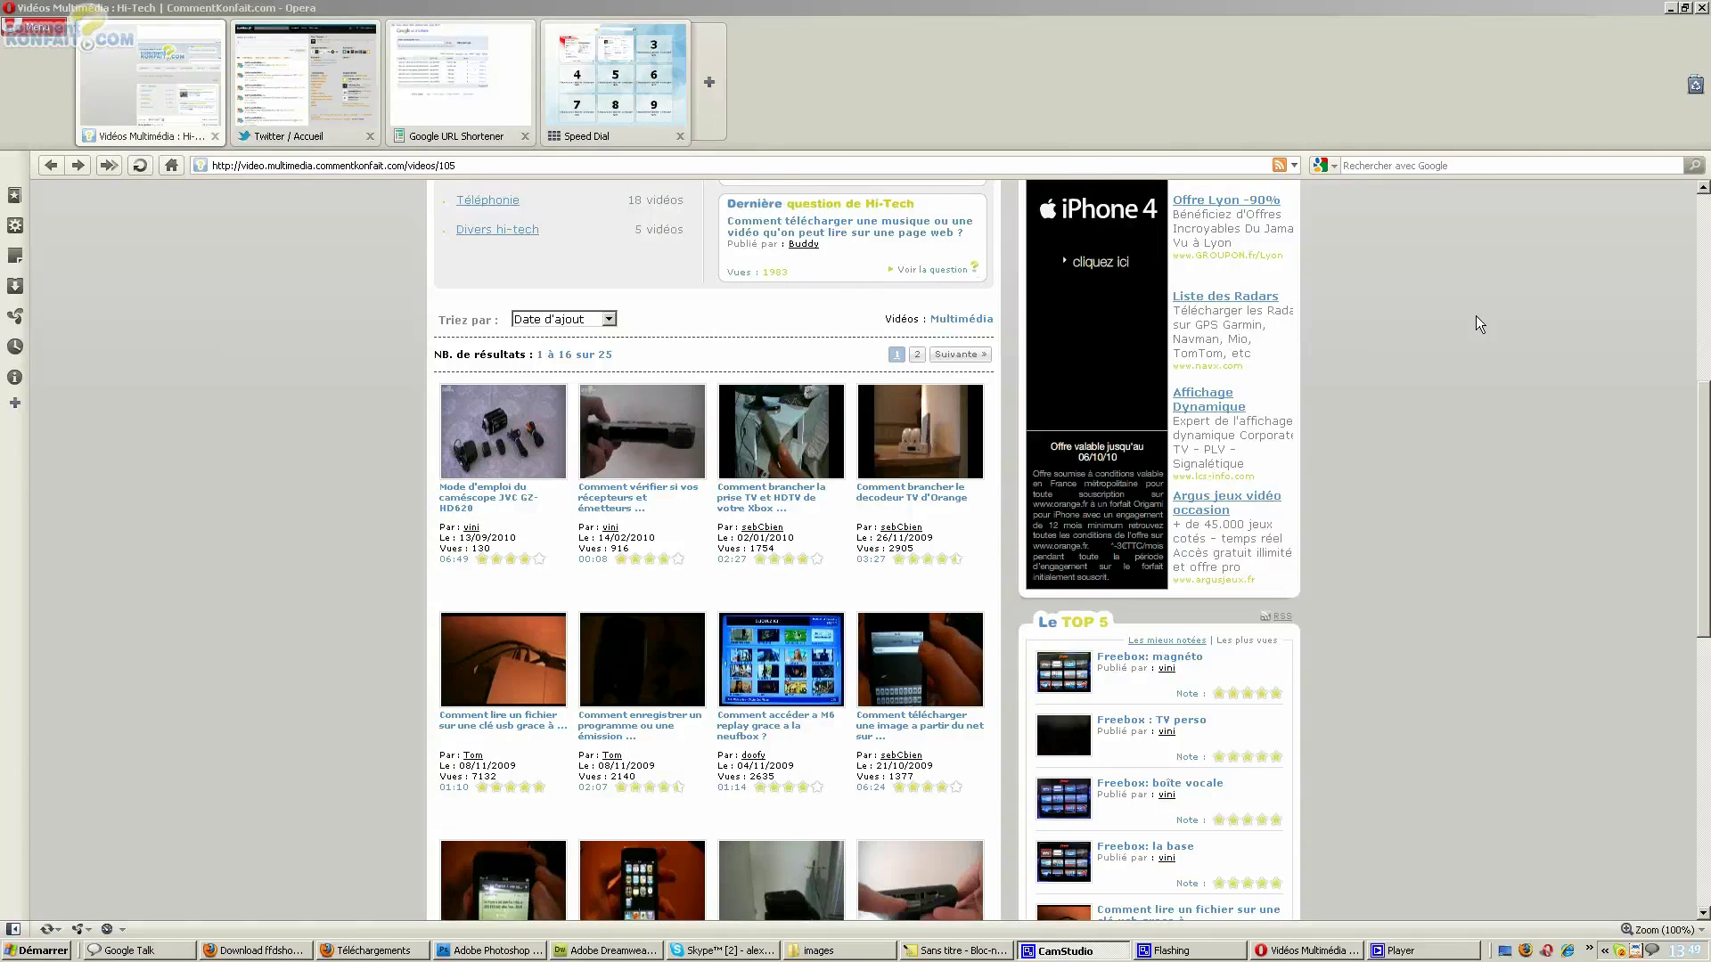
Open the Multimedia video about checking the infrared emitters and receivers of remote controls, and pause its playback.
{"action": "left_click", "coordinate": [1567, 436]}
{"action": "scroll", "coordinate": [1551, 472], "scroll_direction": "up", "scroll_amount": 10}
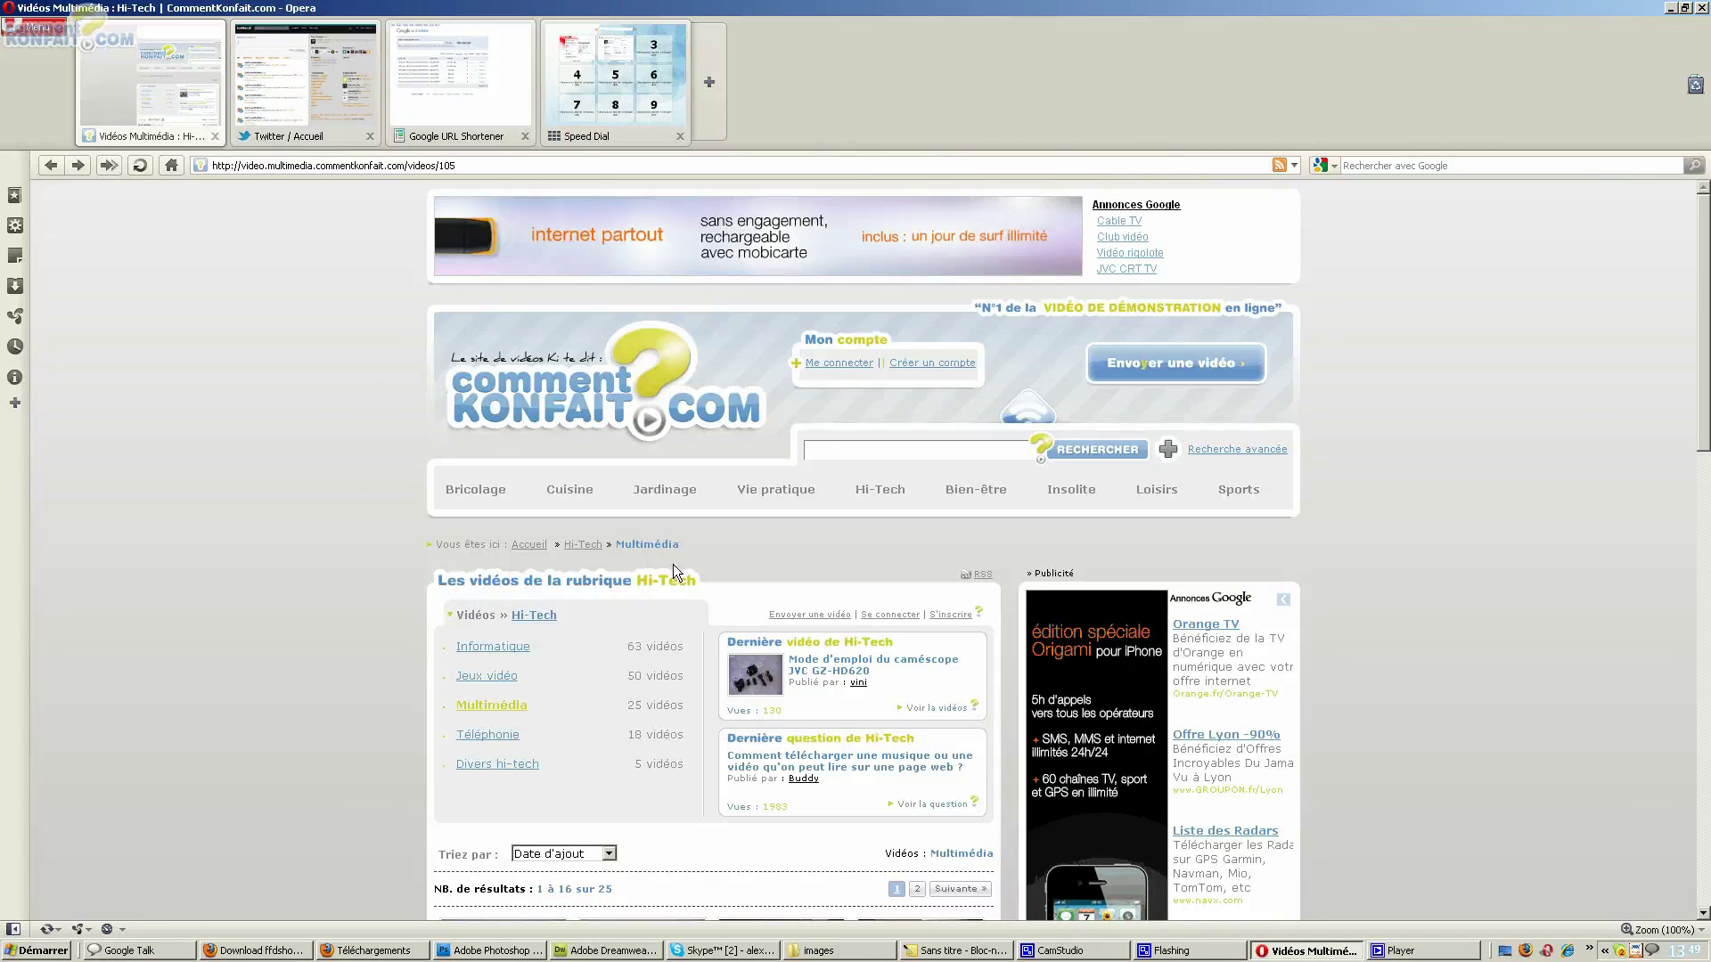
{"action": "scroll", "coordinate": [152, 457], "scroll_direction": "down", "scroll_amount": 5}
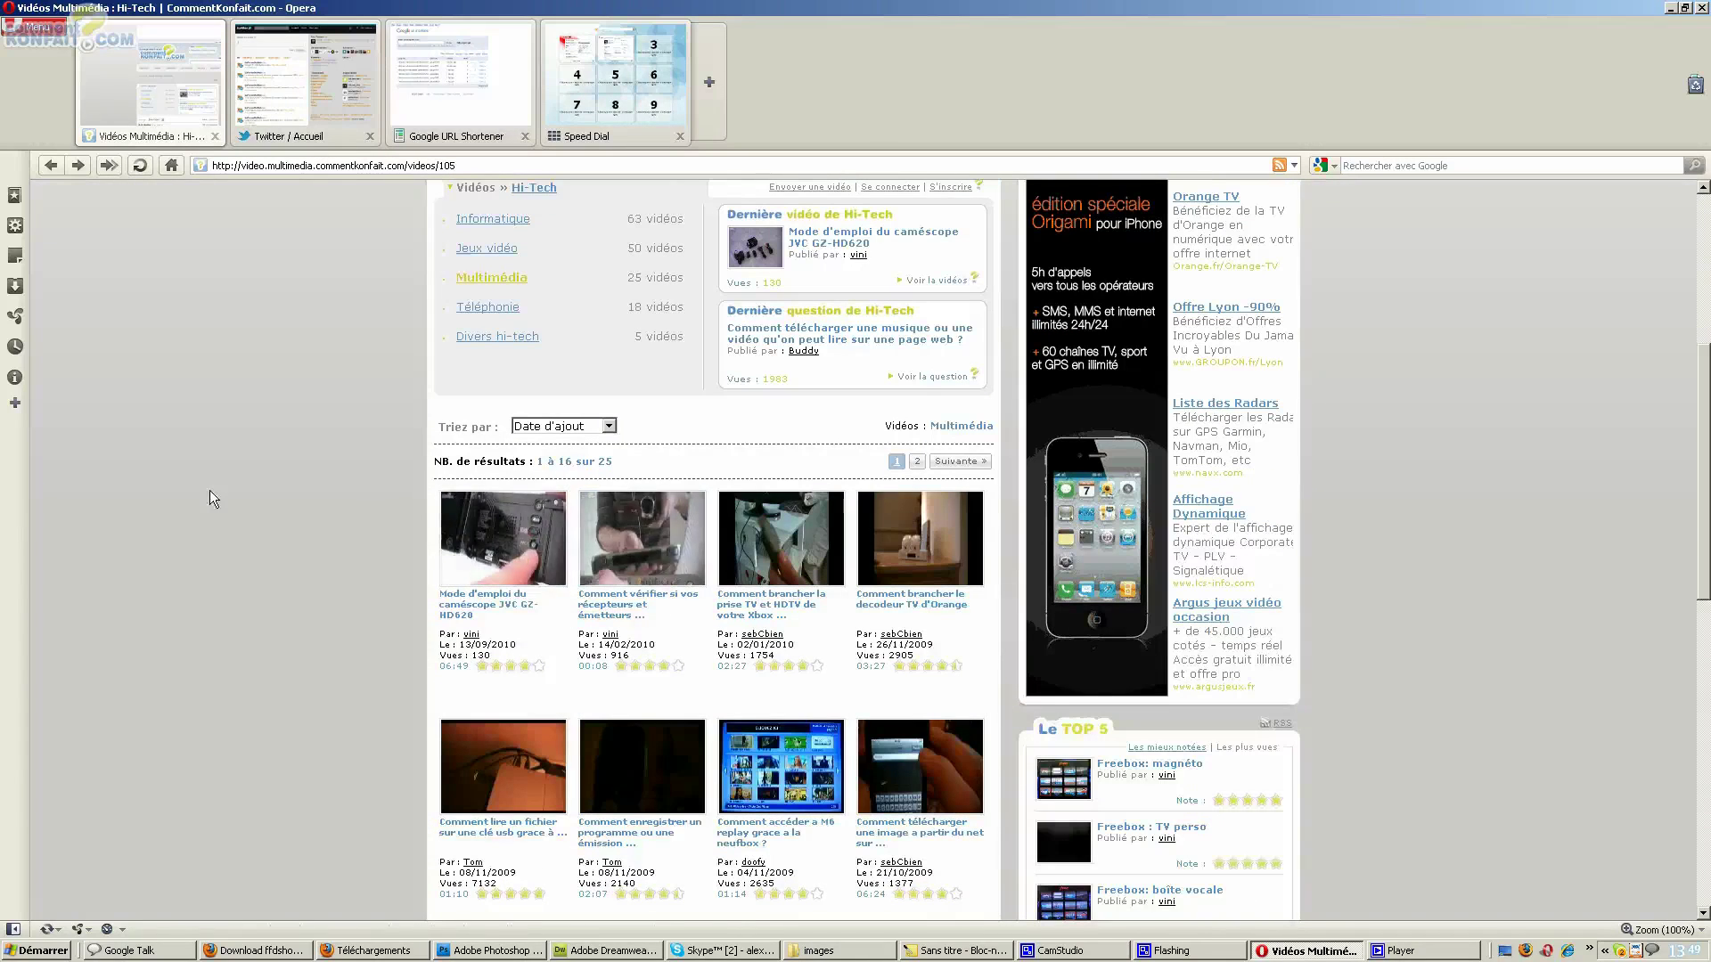
{"action": "left_click", "coordinate": [634, 549]}
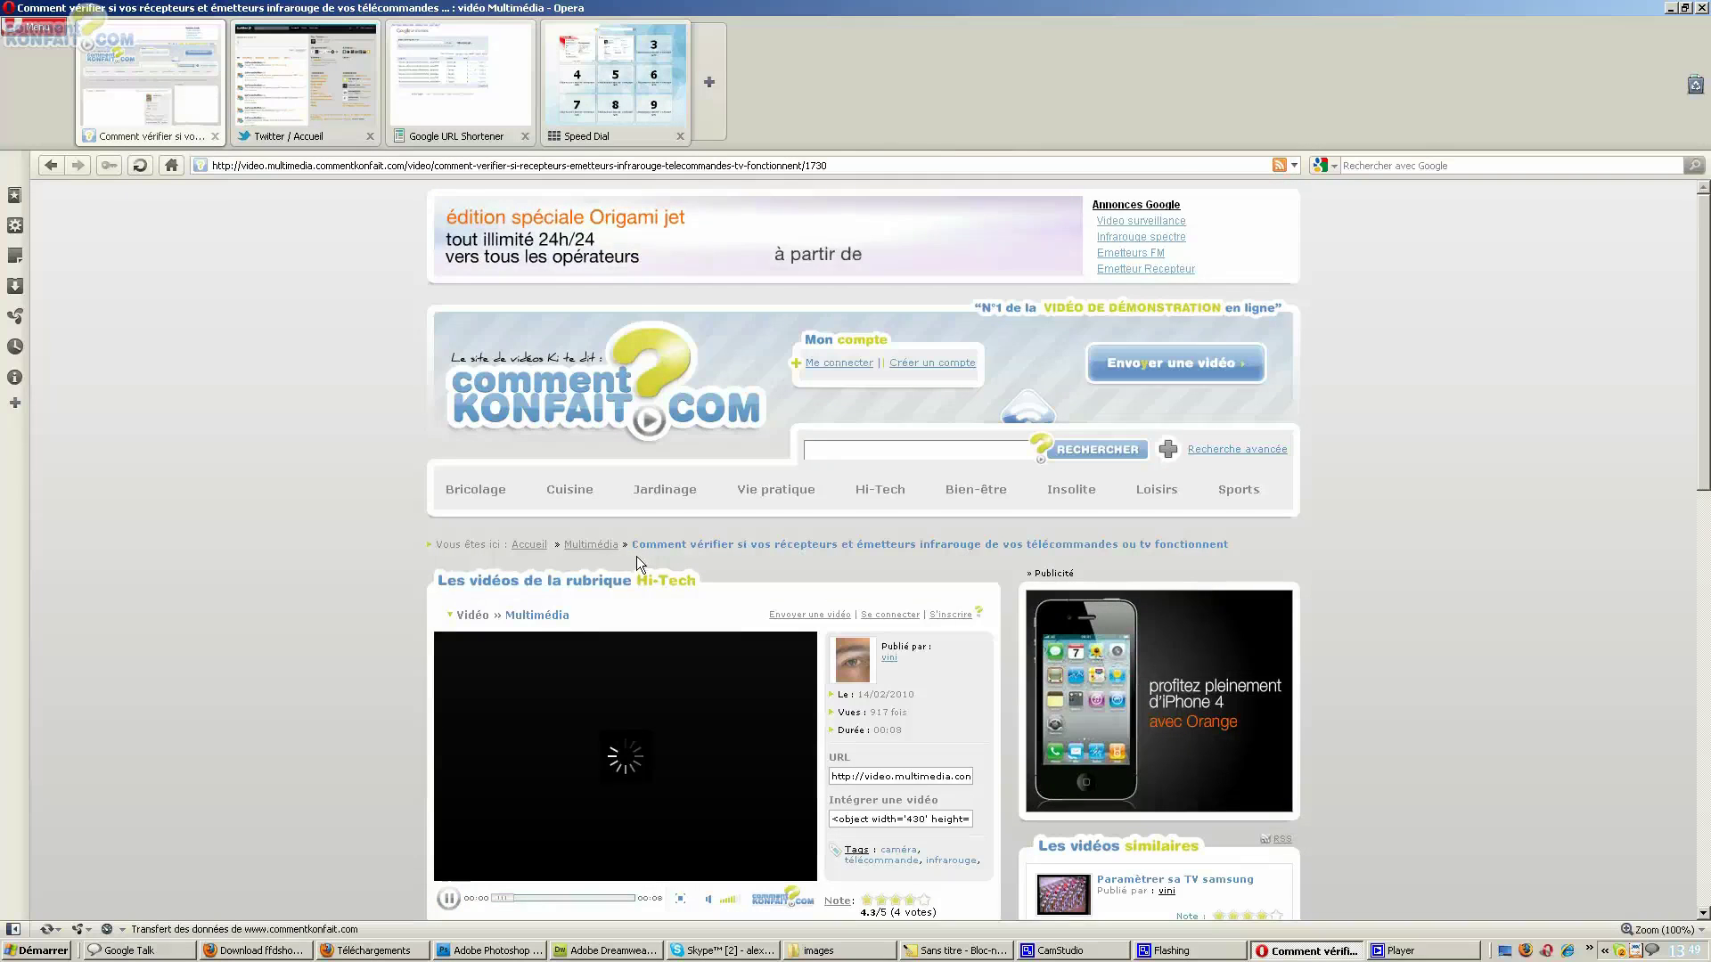
{"action": "scroll", "coordinate": [633, 618], "scroll_direction": "down", "scroll_amount": 2}
{"action": "left_click", "coordinate": [450, 685]}
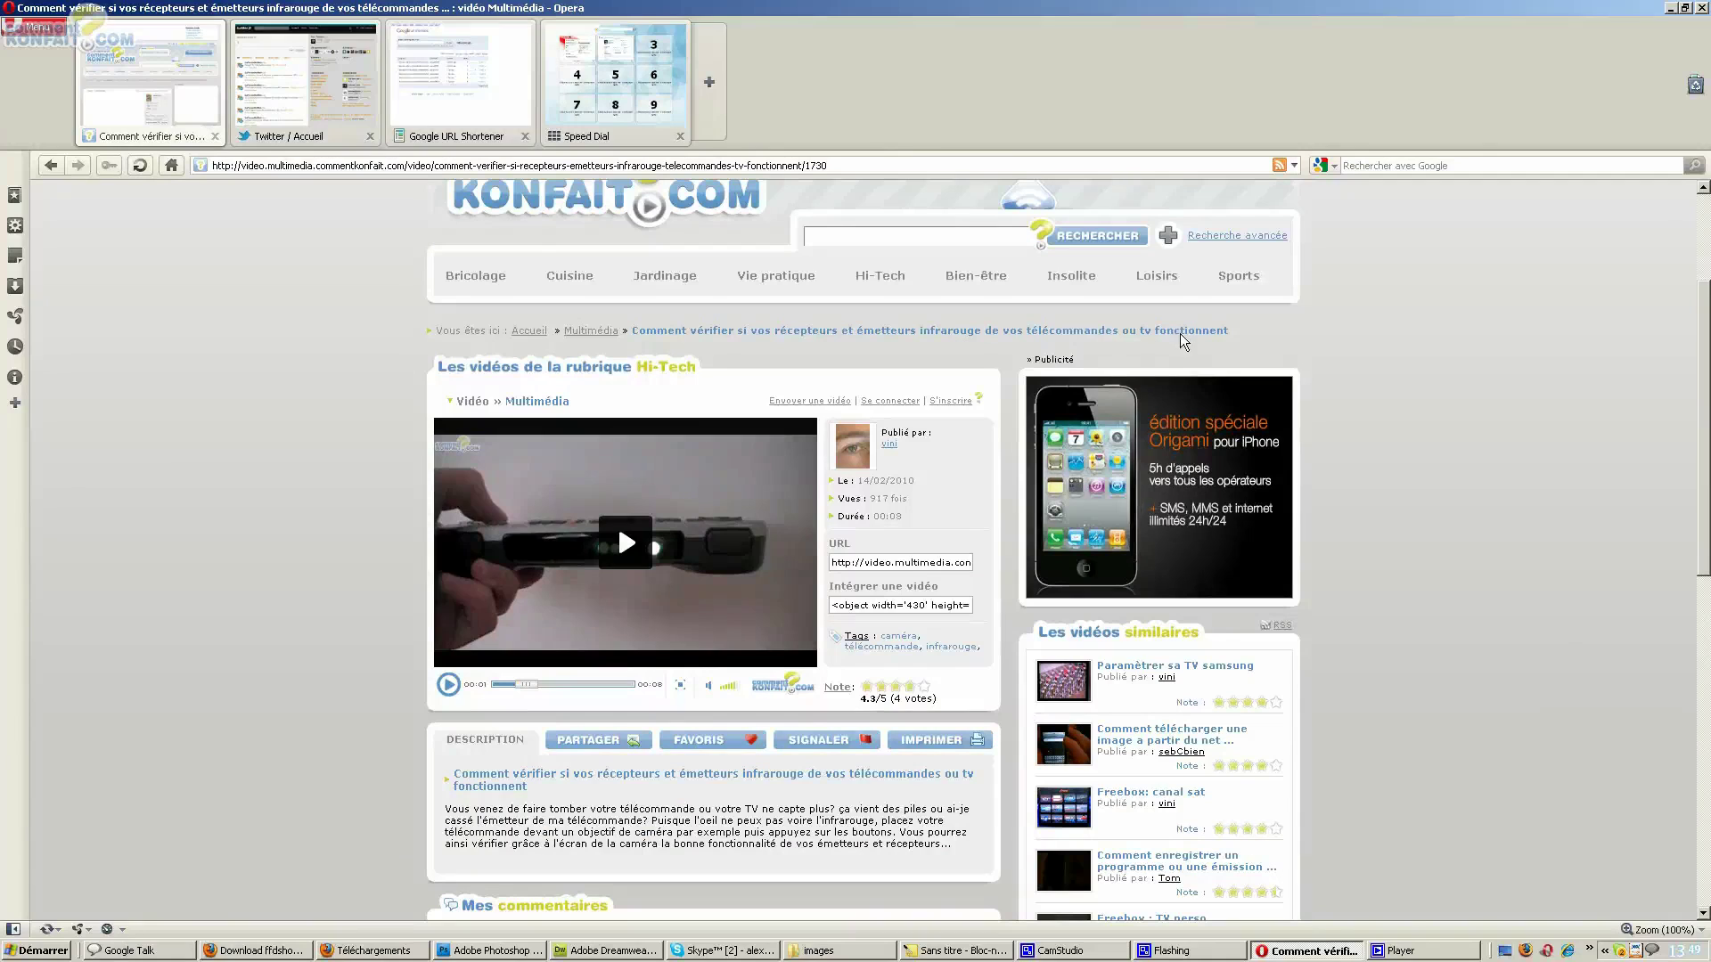
{"action": "scroll", "coordinate": [1039, 453], "scroll_direction": "up", "scroll_amount": 1}
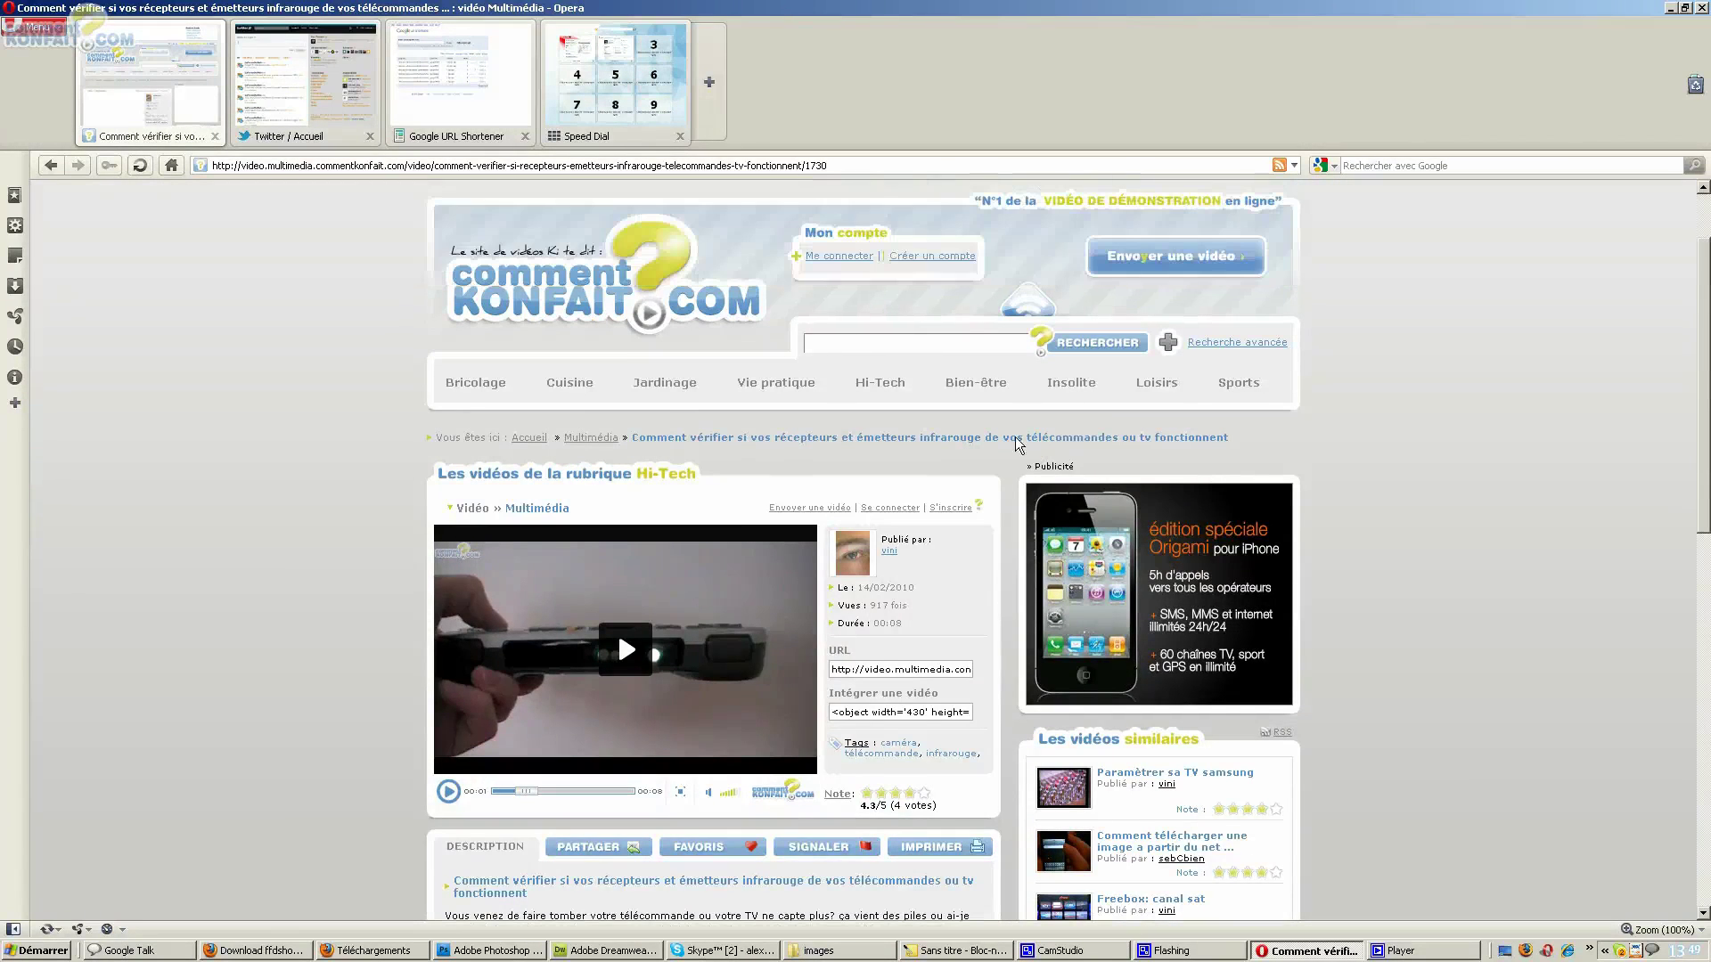
Copy the video page's full address and paste it into a new tweet on Twitter, checking the remaining characters.
{"action": "left_click", "coordinate": [875, 167]}
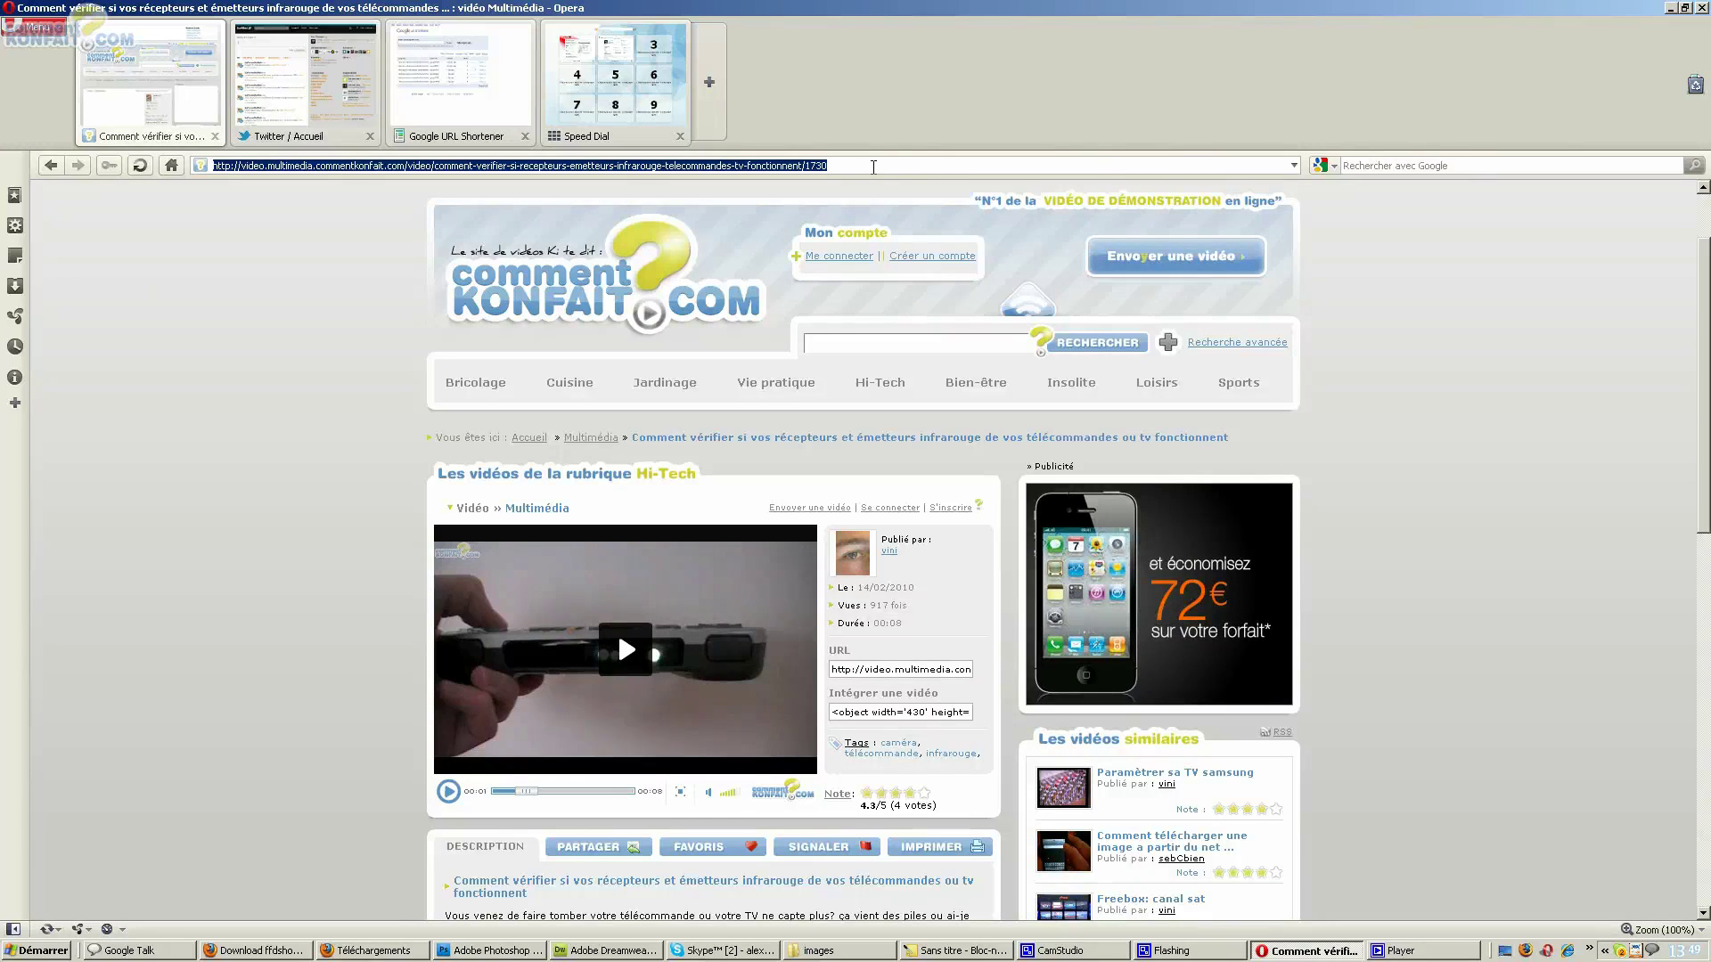
{"action": "left_click", "coordinate": [329, 109]}
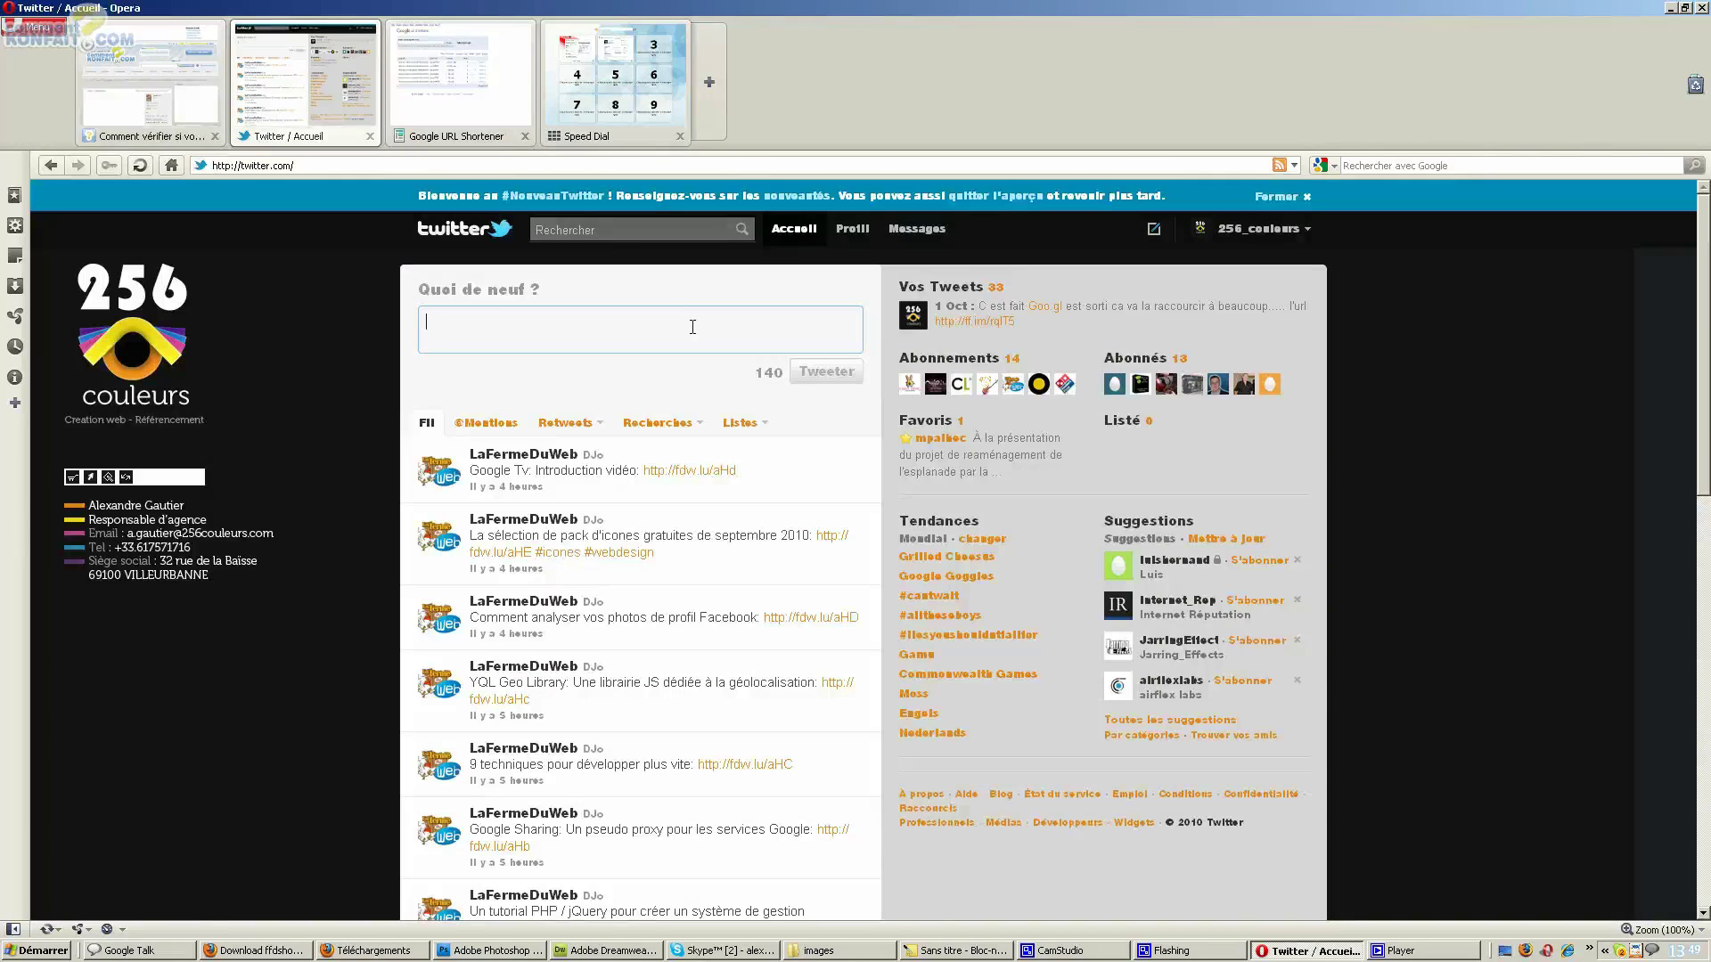
{"action": "key", "text": "ctrl+v"}
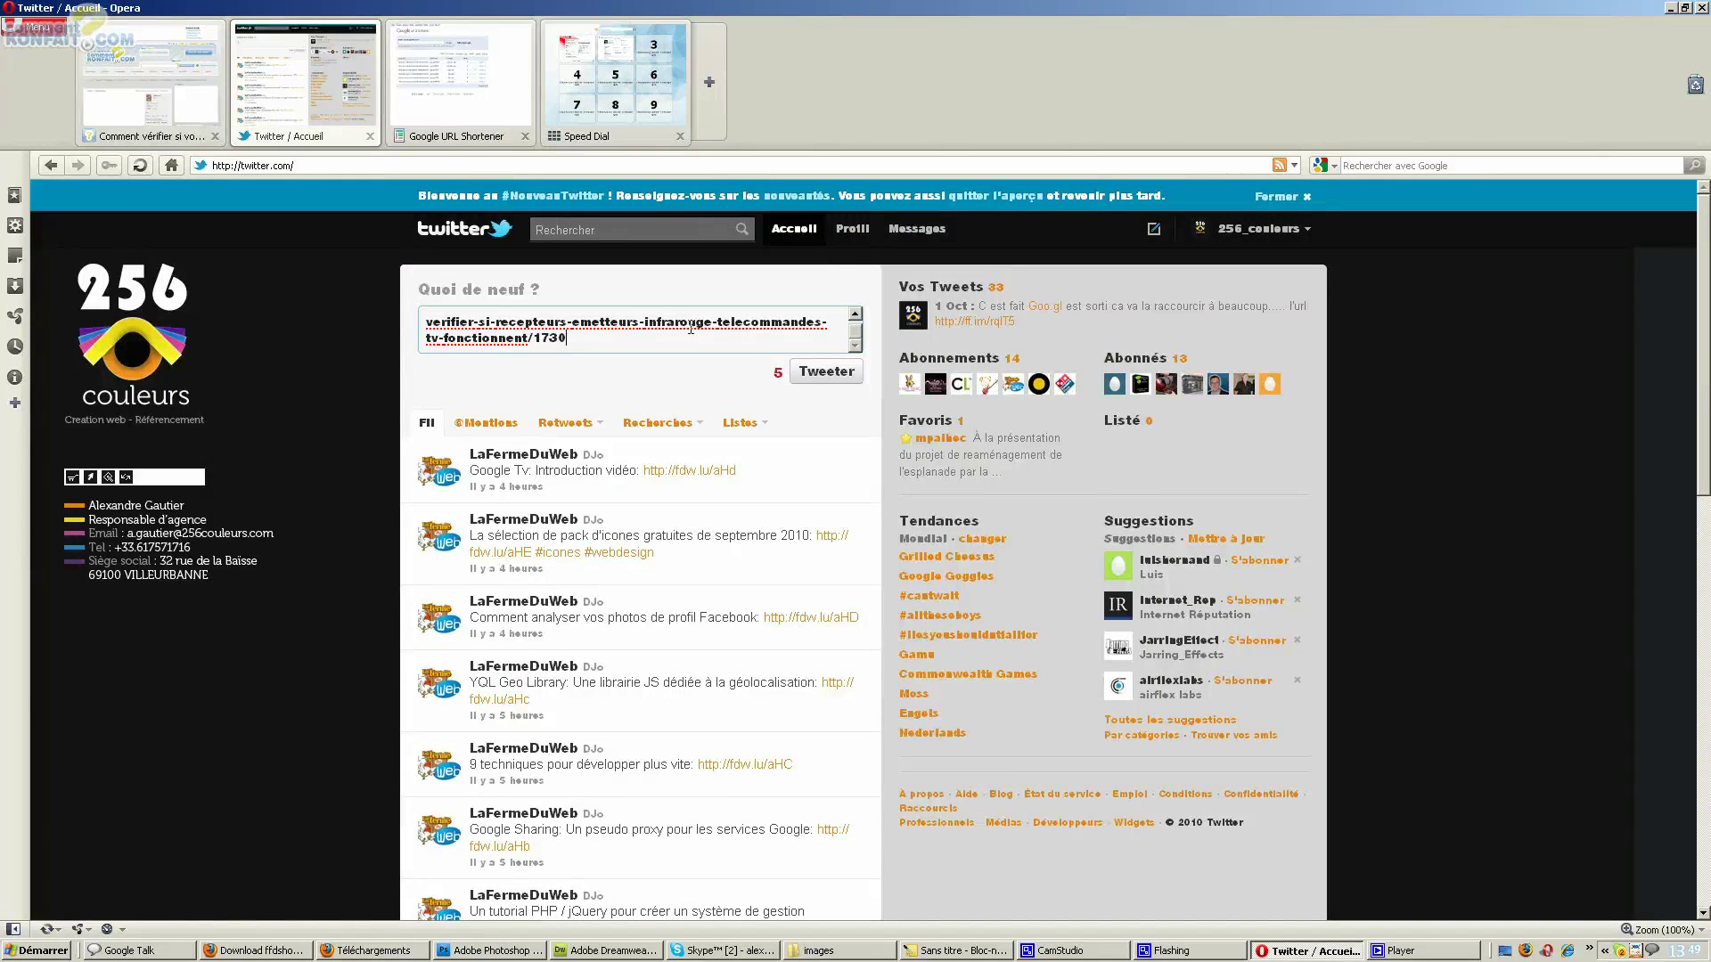
{"action": "double_click", "coordinate": [775, 371]}
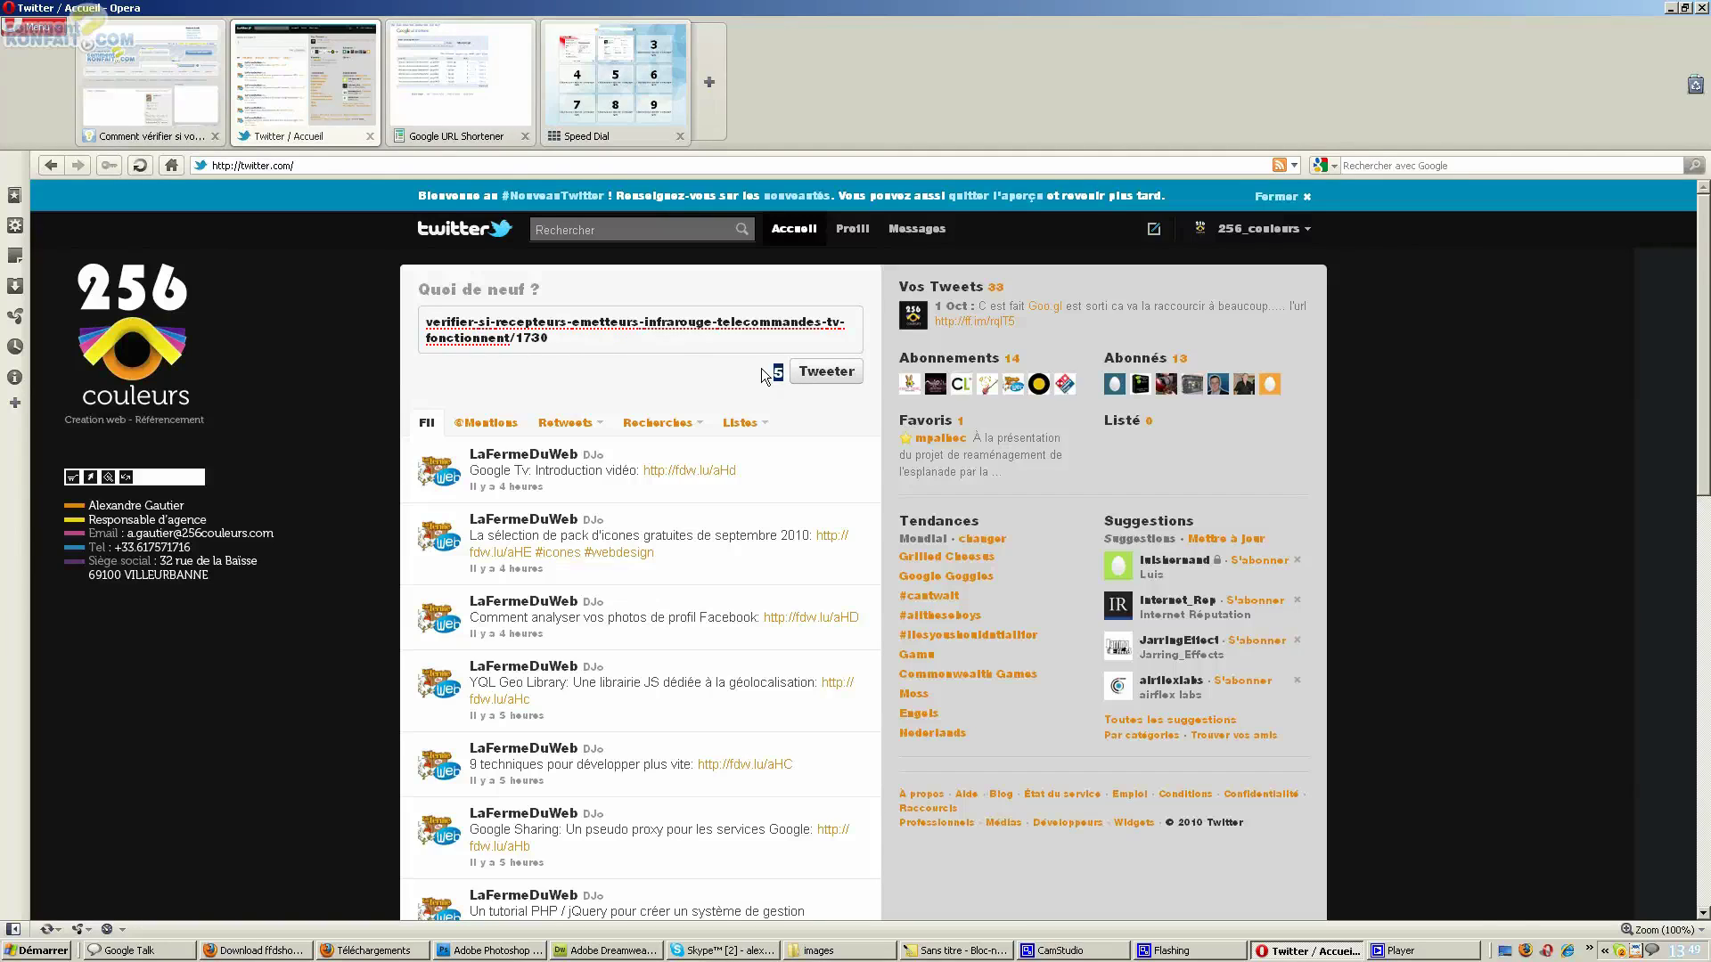
{"action": "left_click", "coordinate": [729, 343]}
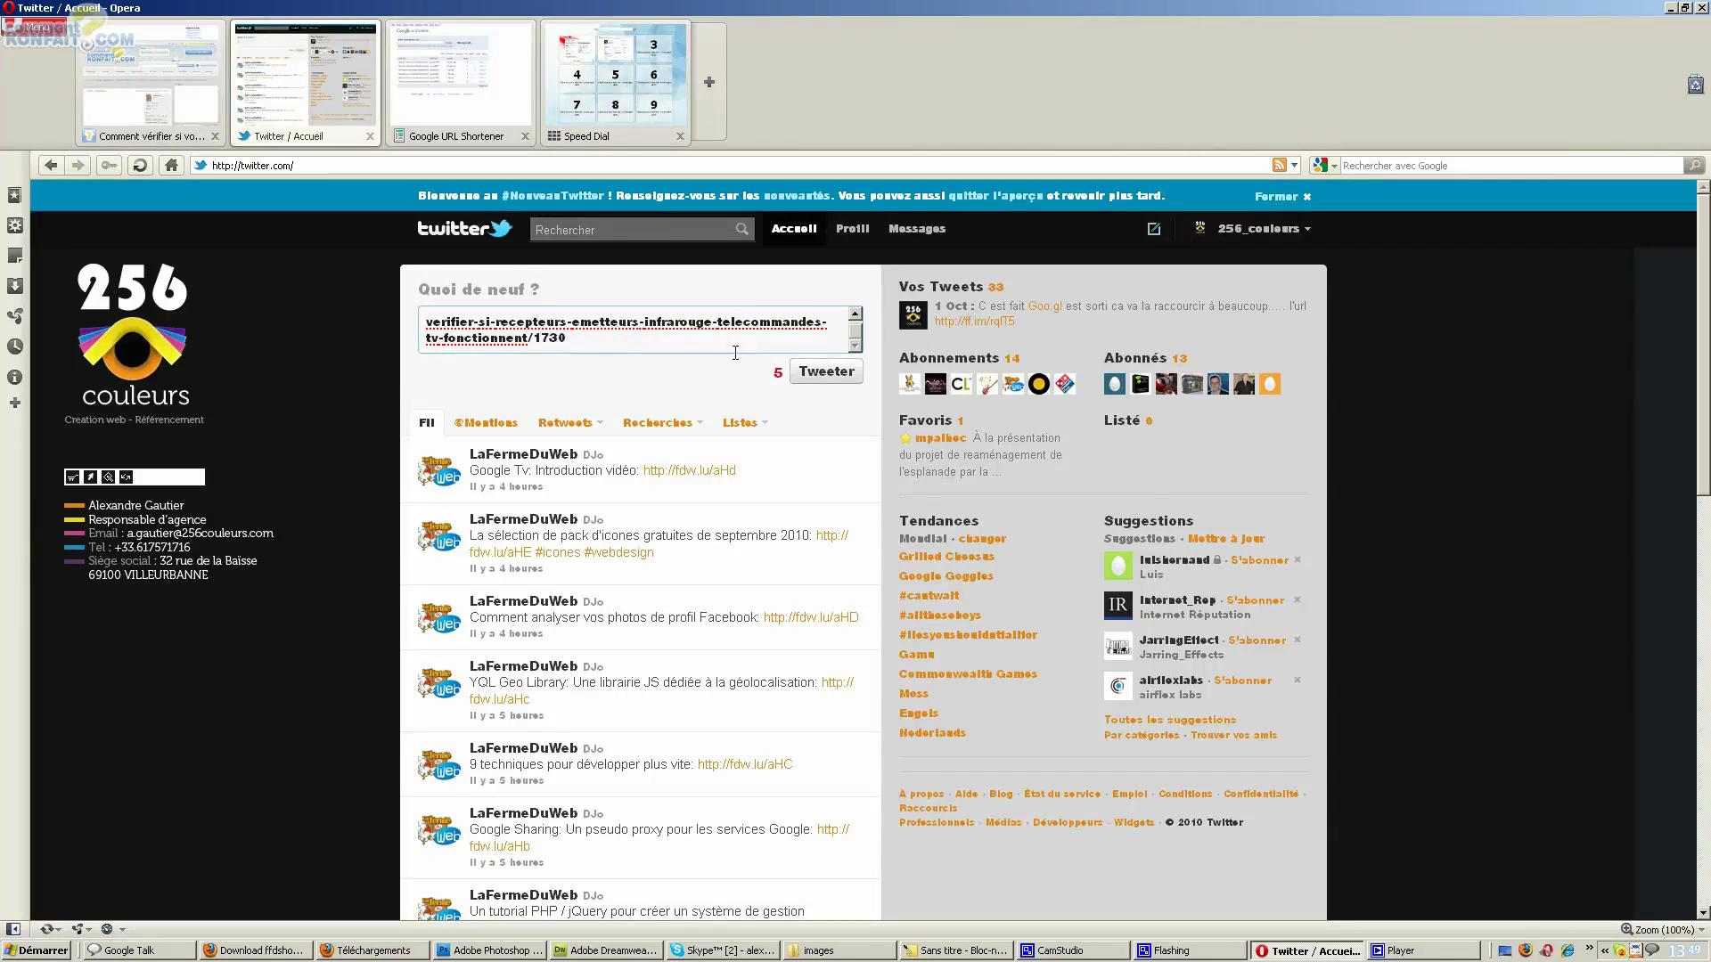
{"action": "left_click", "coordinate": [734, 362]}
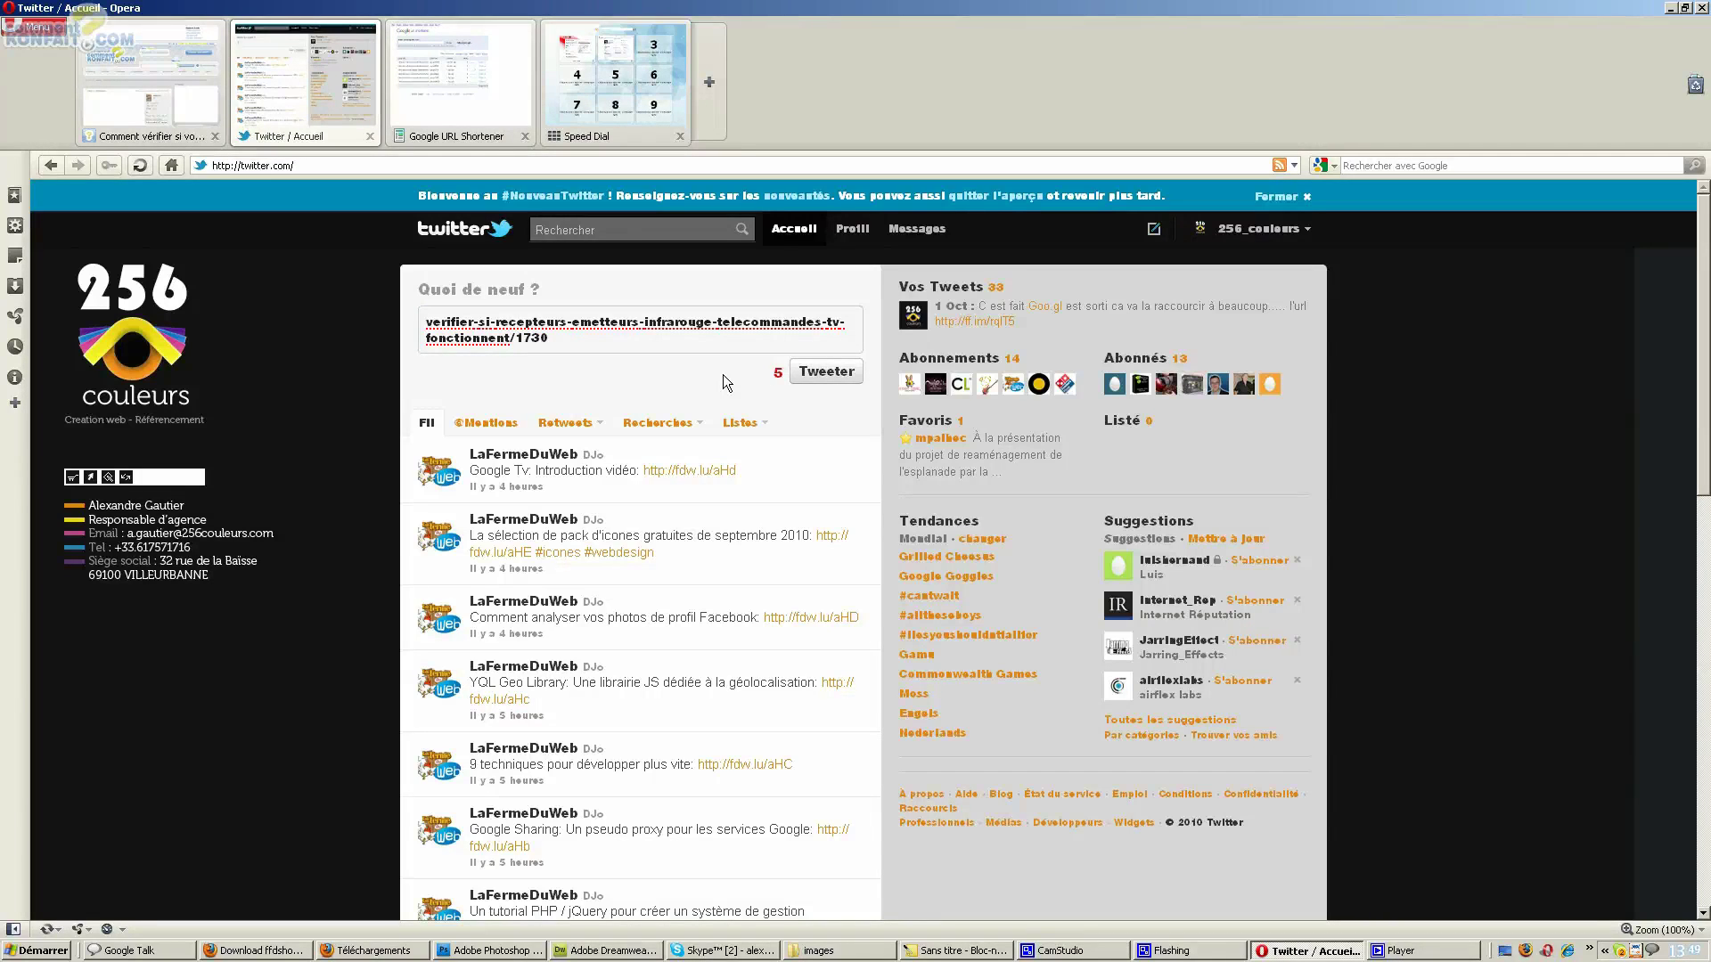
{"action": "left_click", "coordinate": [497, 349]}
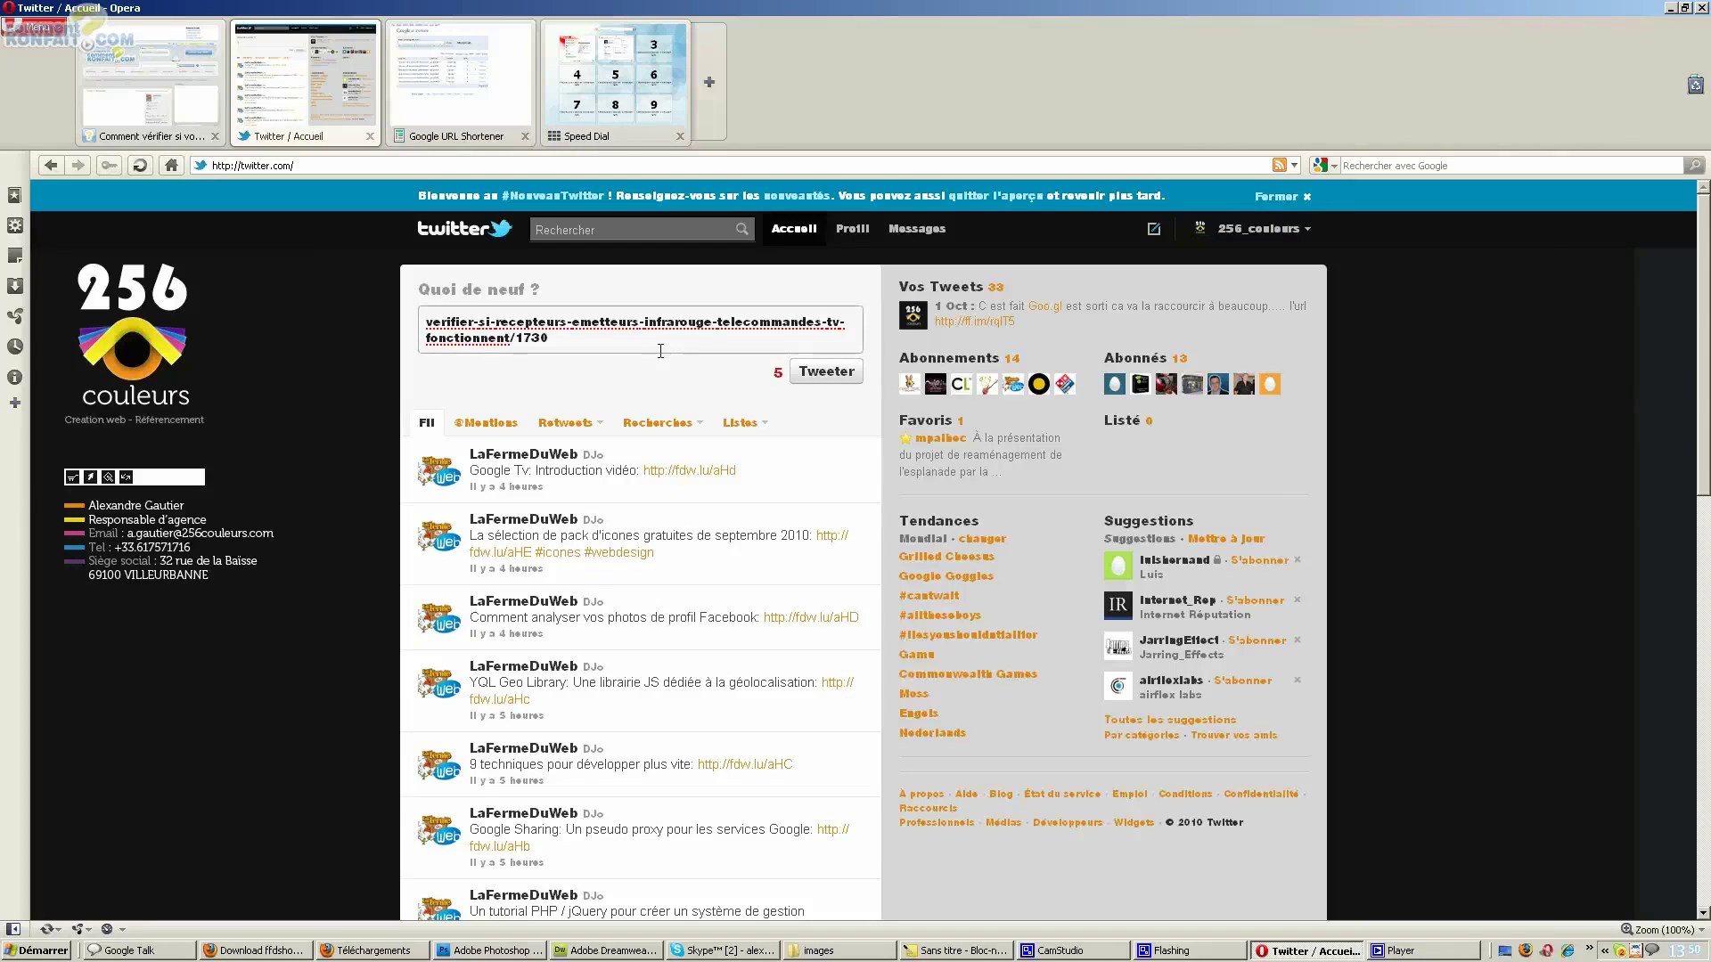
Cut the long address out of the tweet, shorten it with Google URL Shortener, and select the resulting short URL.
{"action": "key", "text": "ctrl+a"}
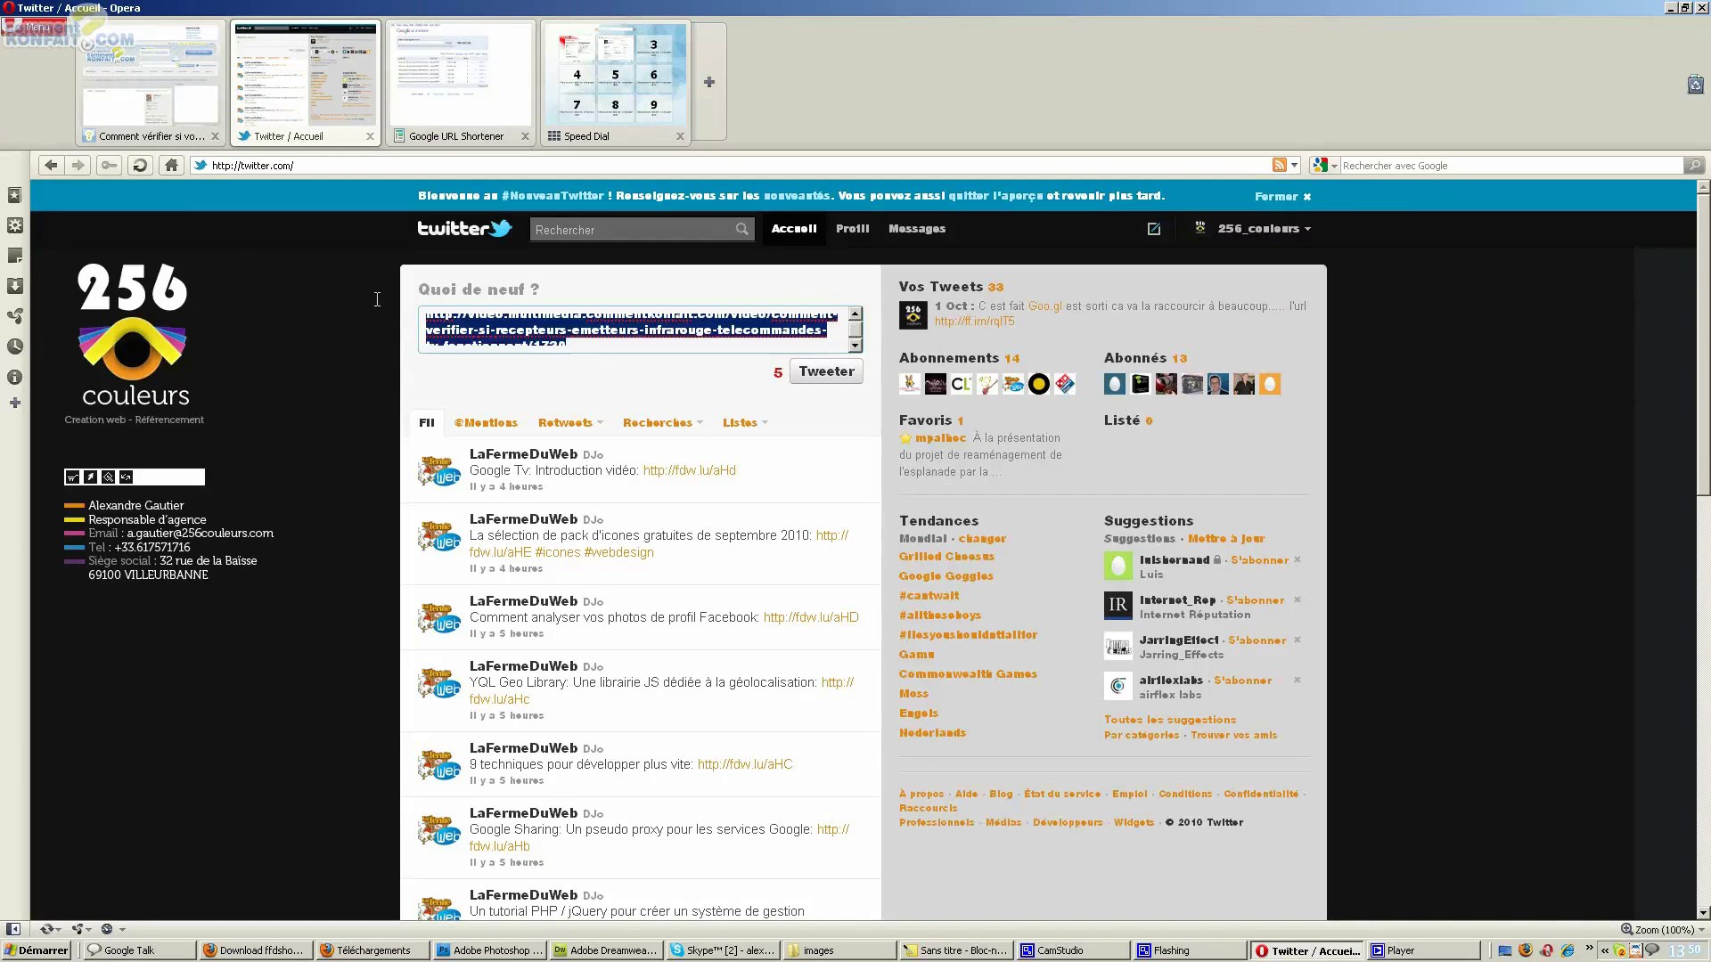
{"action": "key", "text": "ctrl+x"}
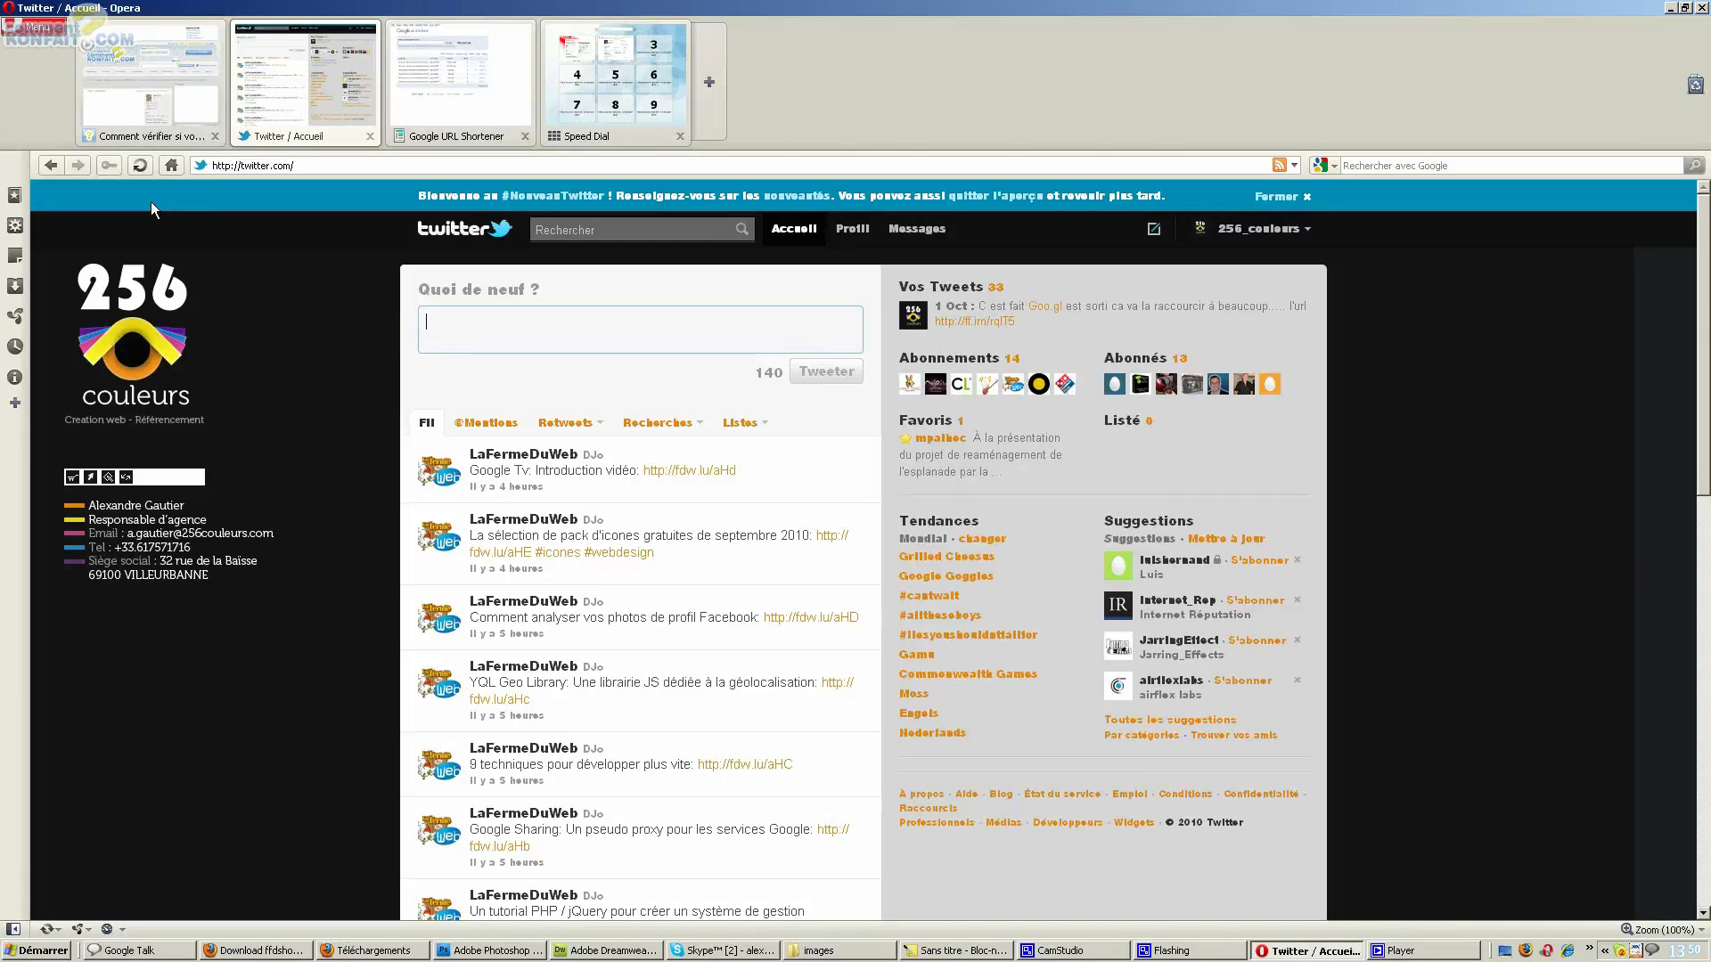
{"action": "left_click", "coordinate": [458, 83]}
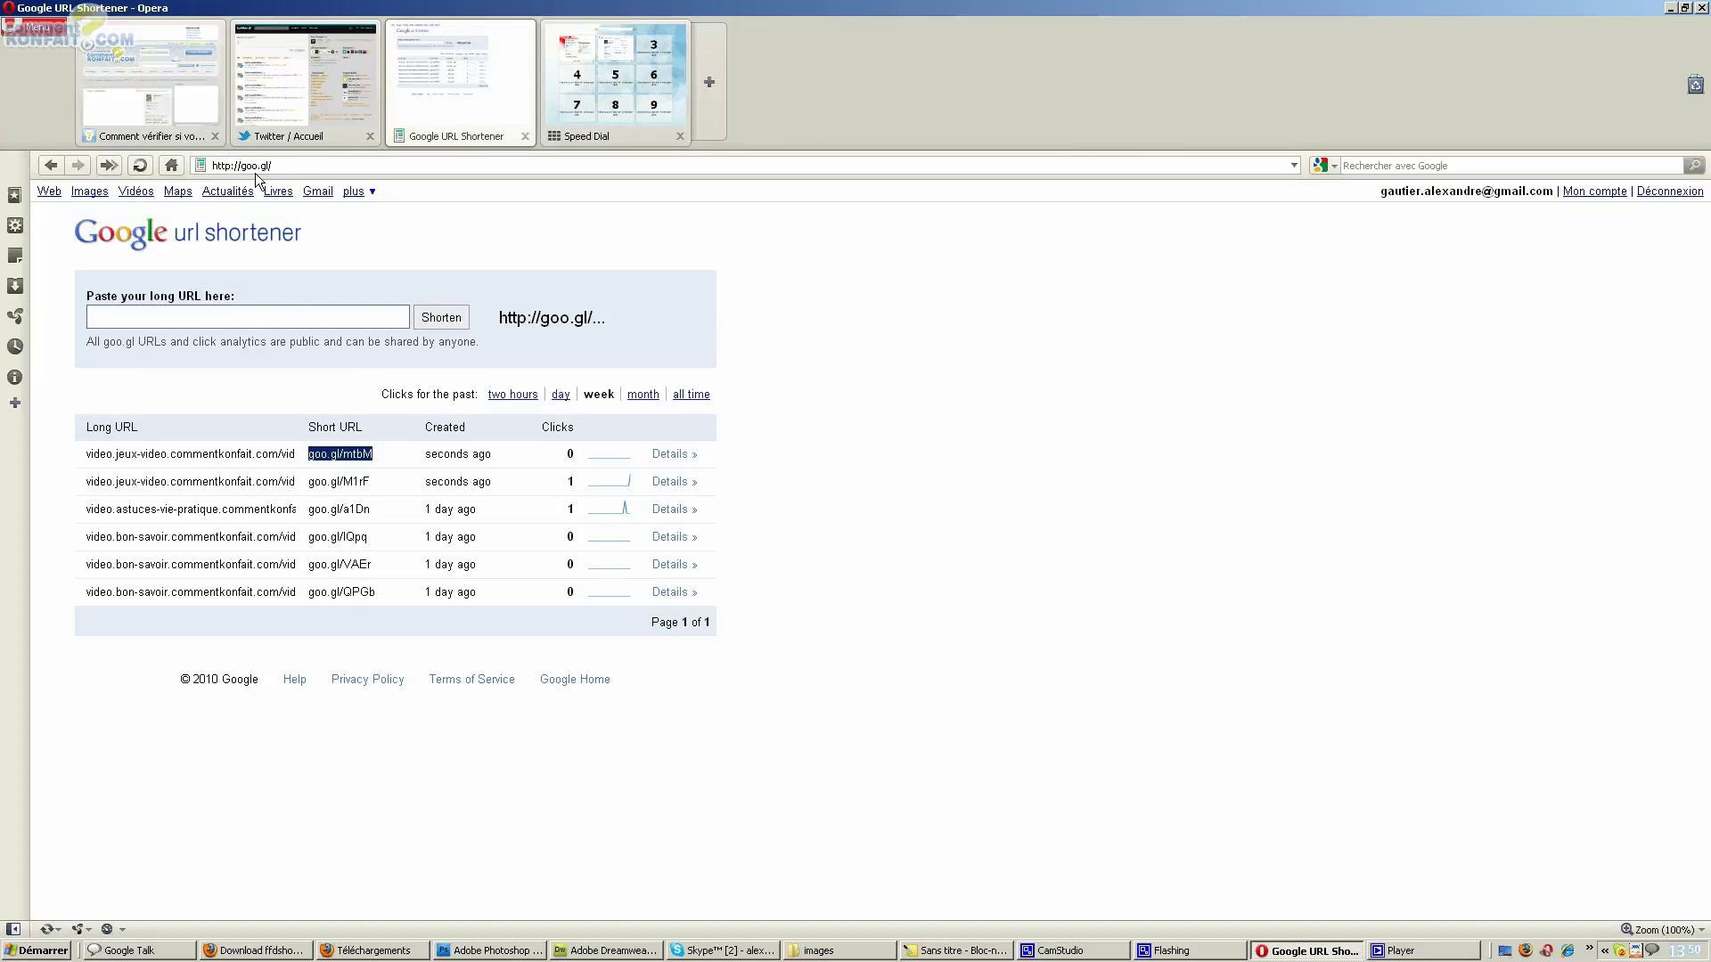
{"action": "left_click", "coordinate": [277, 317]}
{"action": "key", "text": "ctrl+v"}
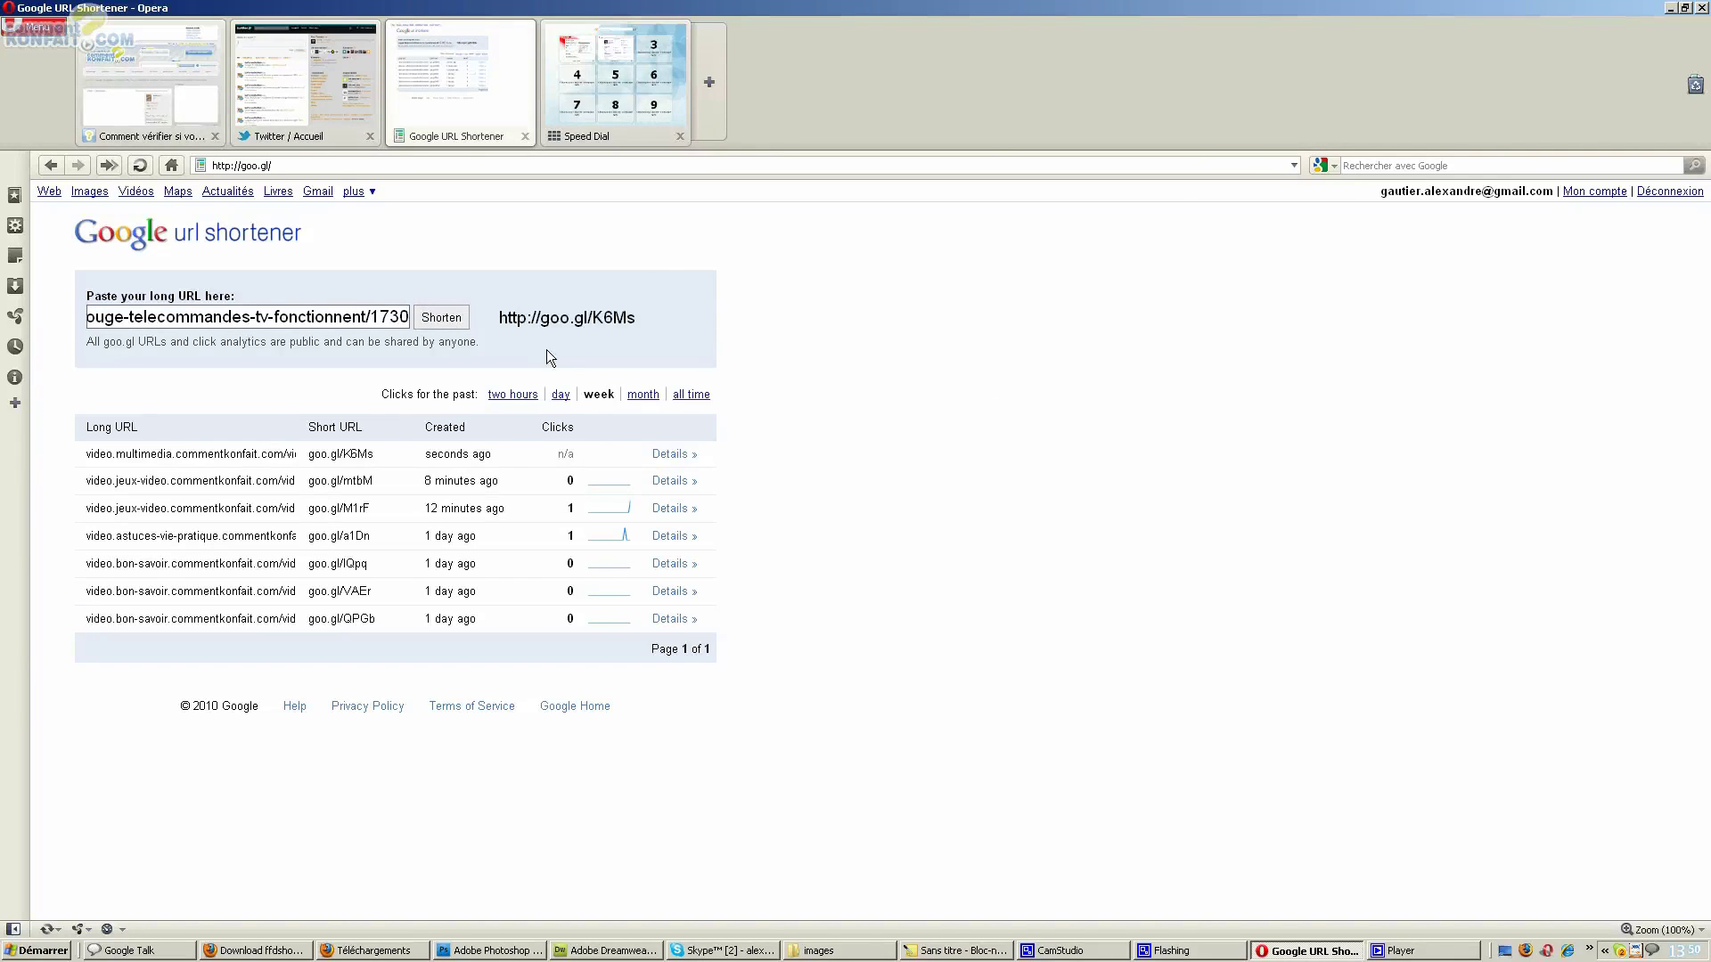
{"action": "mouse_move", "coordinate": [500, 325]}
{"action": "left_mouse_down"}
{"action": "mouse_move", "coordinate": [640, 326]}
{"action": "mouse_move", "coordinate": [503, 305]}
{"action": "left_mouse_up"}
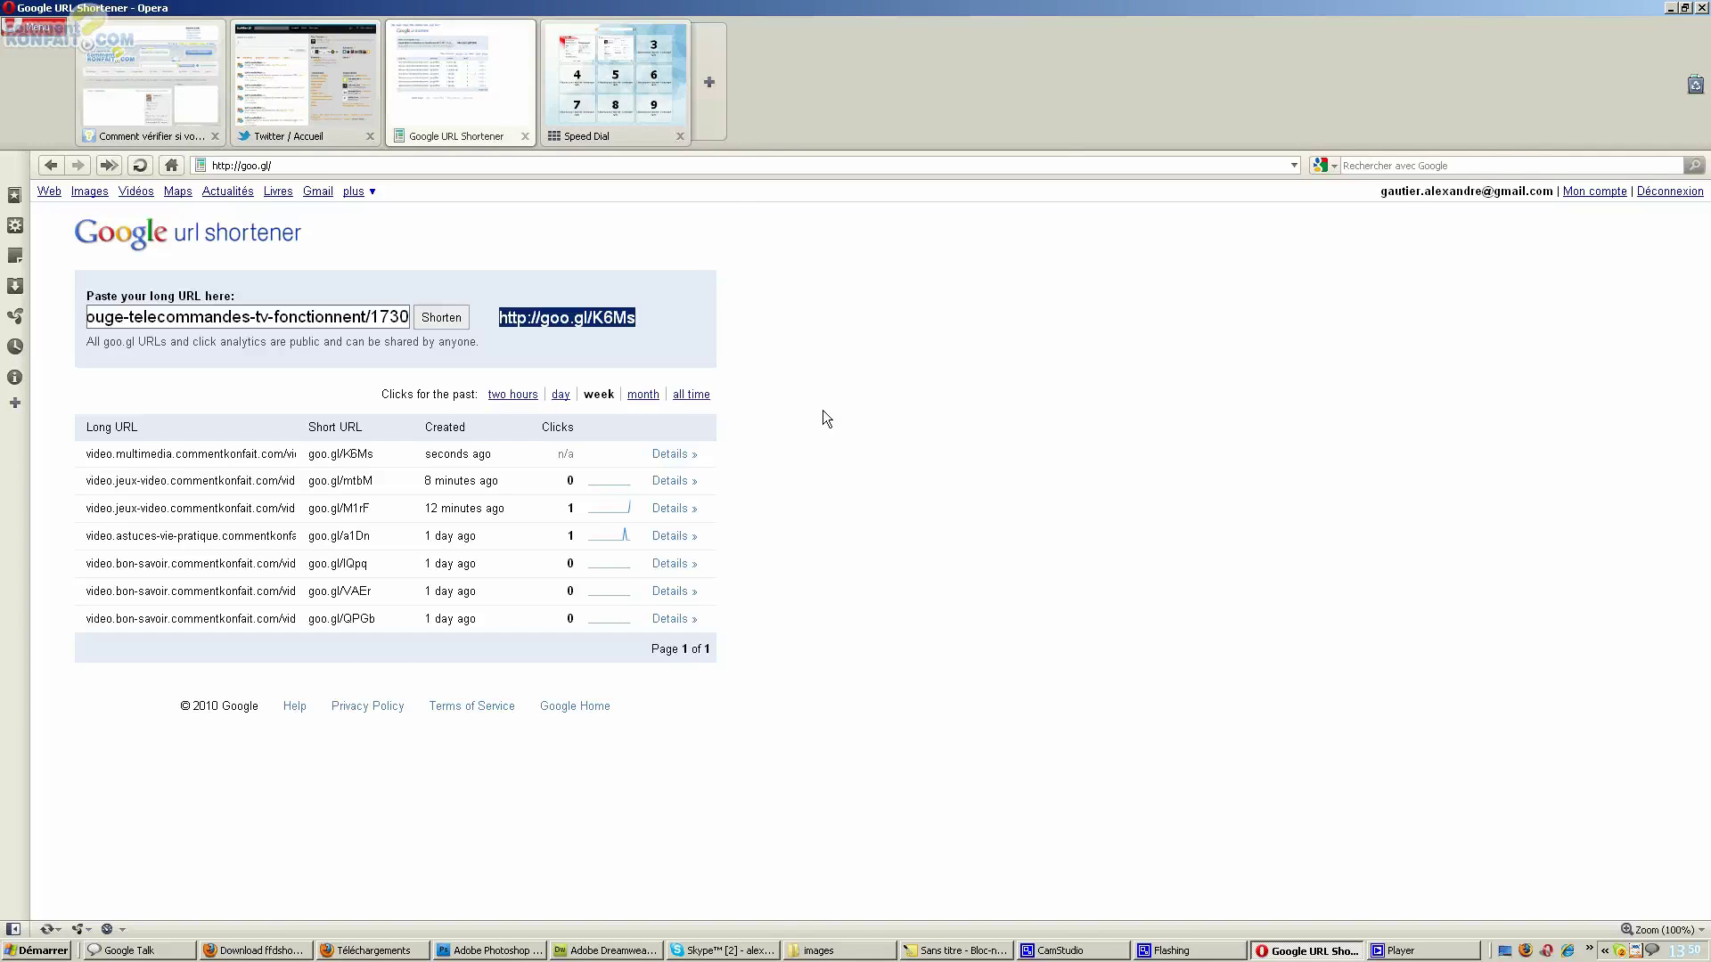
Open the details of the short link goo.gl/M1rF and examine its creation time and QR code address.
{"action": "left_click", "coordinate": [677, 509]}
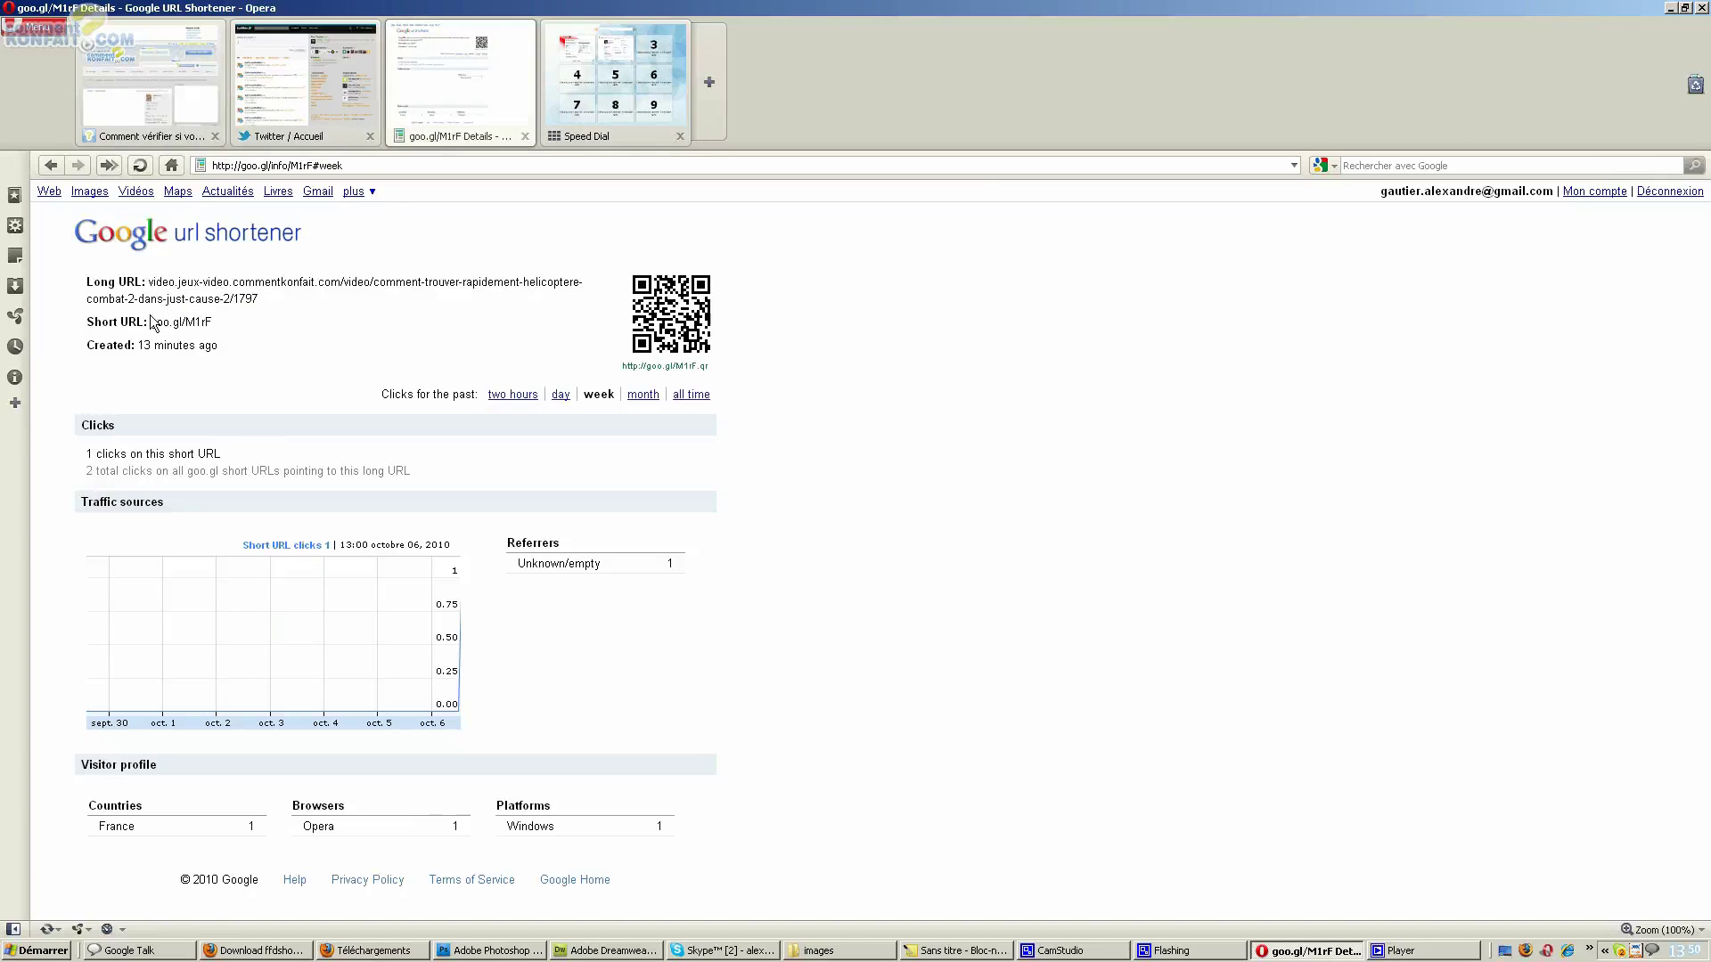
{"action": "left_click_drag", "start_coordinate": [263, 352], "coordinate": [215, 352]}
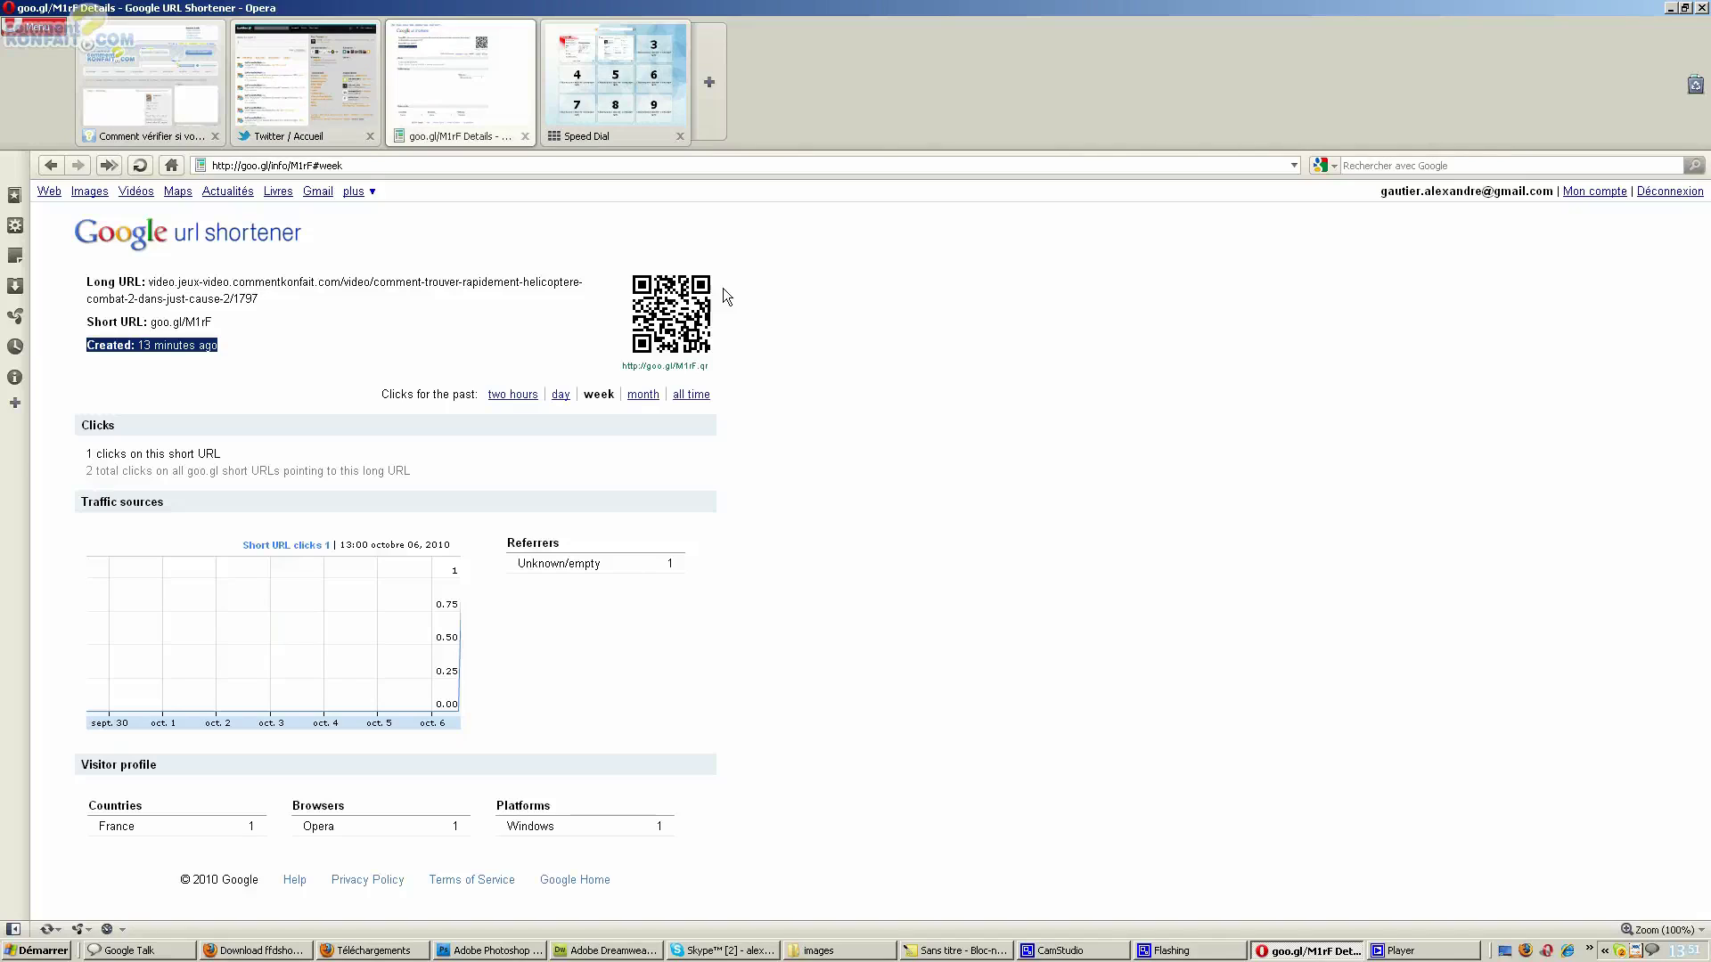
{"action": "left_click_drag", "start_coordinate": [729, 369], "coordinate": [613, 369]}
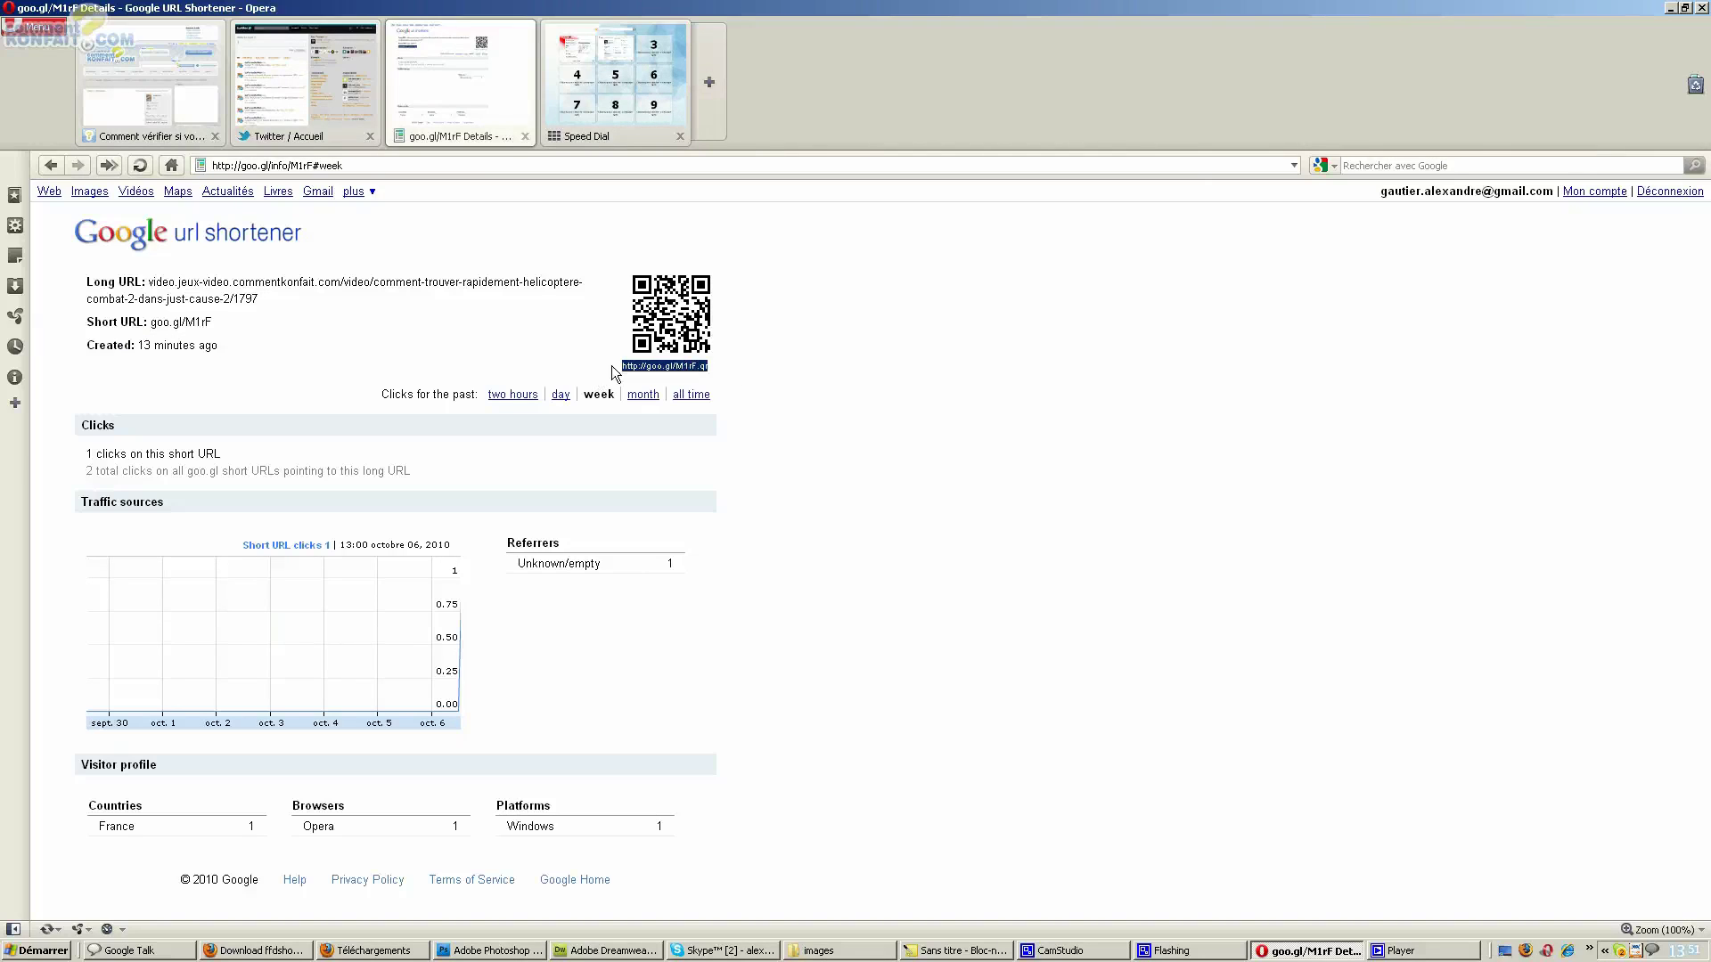
{"action": "left_click", "coordinate": [806, 410]}
Examine the countries, browsers and platforms in the short link's visitor profile.
{"action": "left_click_drag", "start_coordinate": [97, 821], "coordinate": [135, 821]}
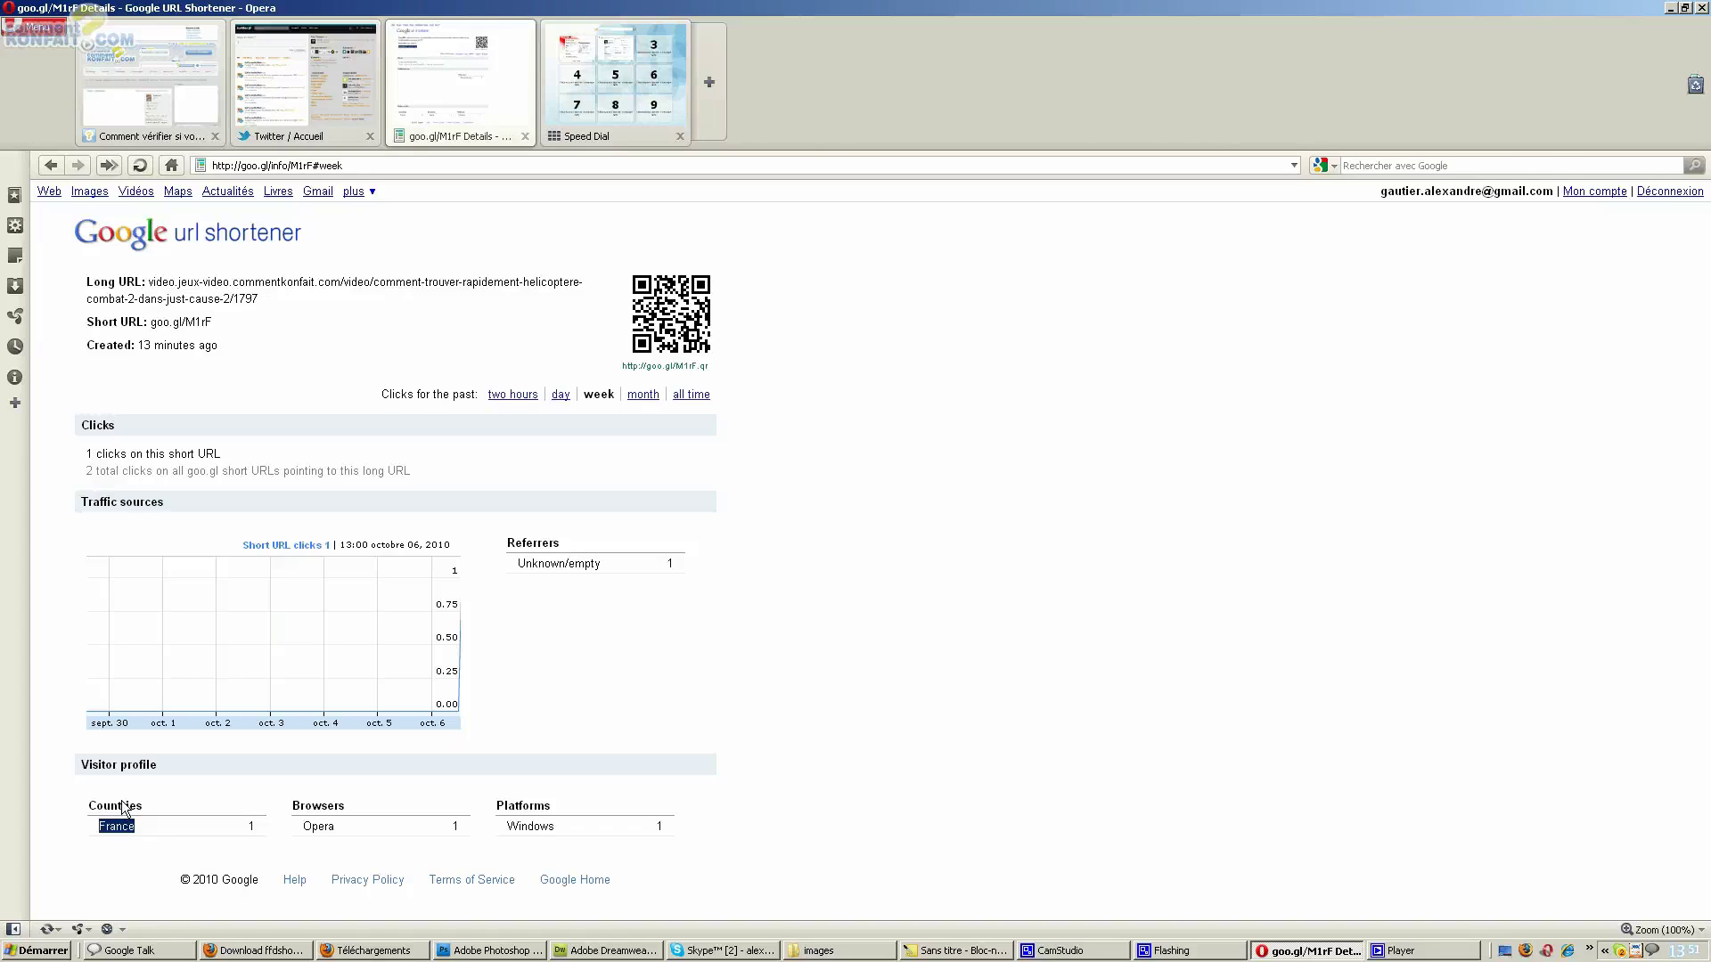
{"action": "double_click", "coordinate": [105, 807]}
{"action": "right_click", "coordinate": [105, 810]}
{"action": "key", "text": "Escape"}
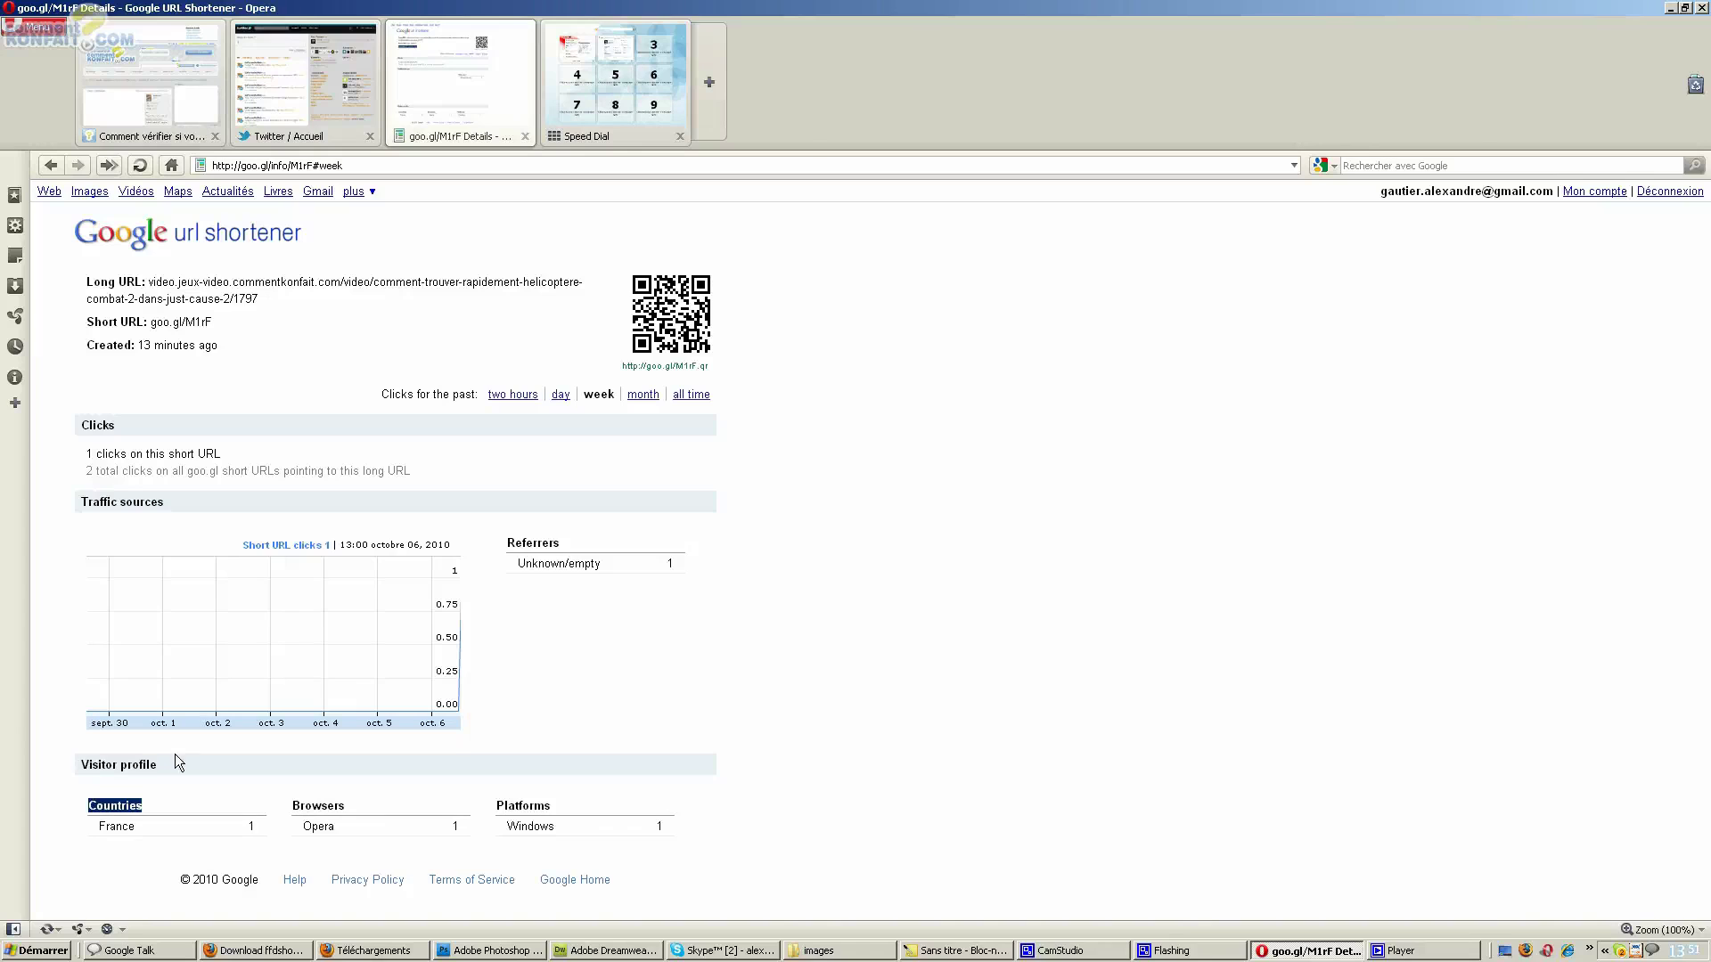
{"action": "left_click", "coordinate": [165, 802]}
{"action": "left_click_drag", "start_coordinate": [291, 808], "coordinate": [365, 813]}
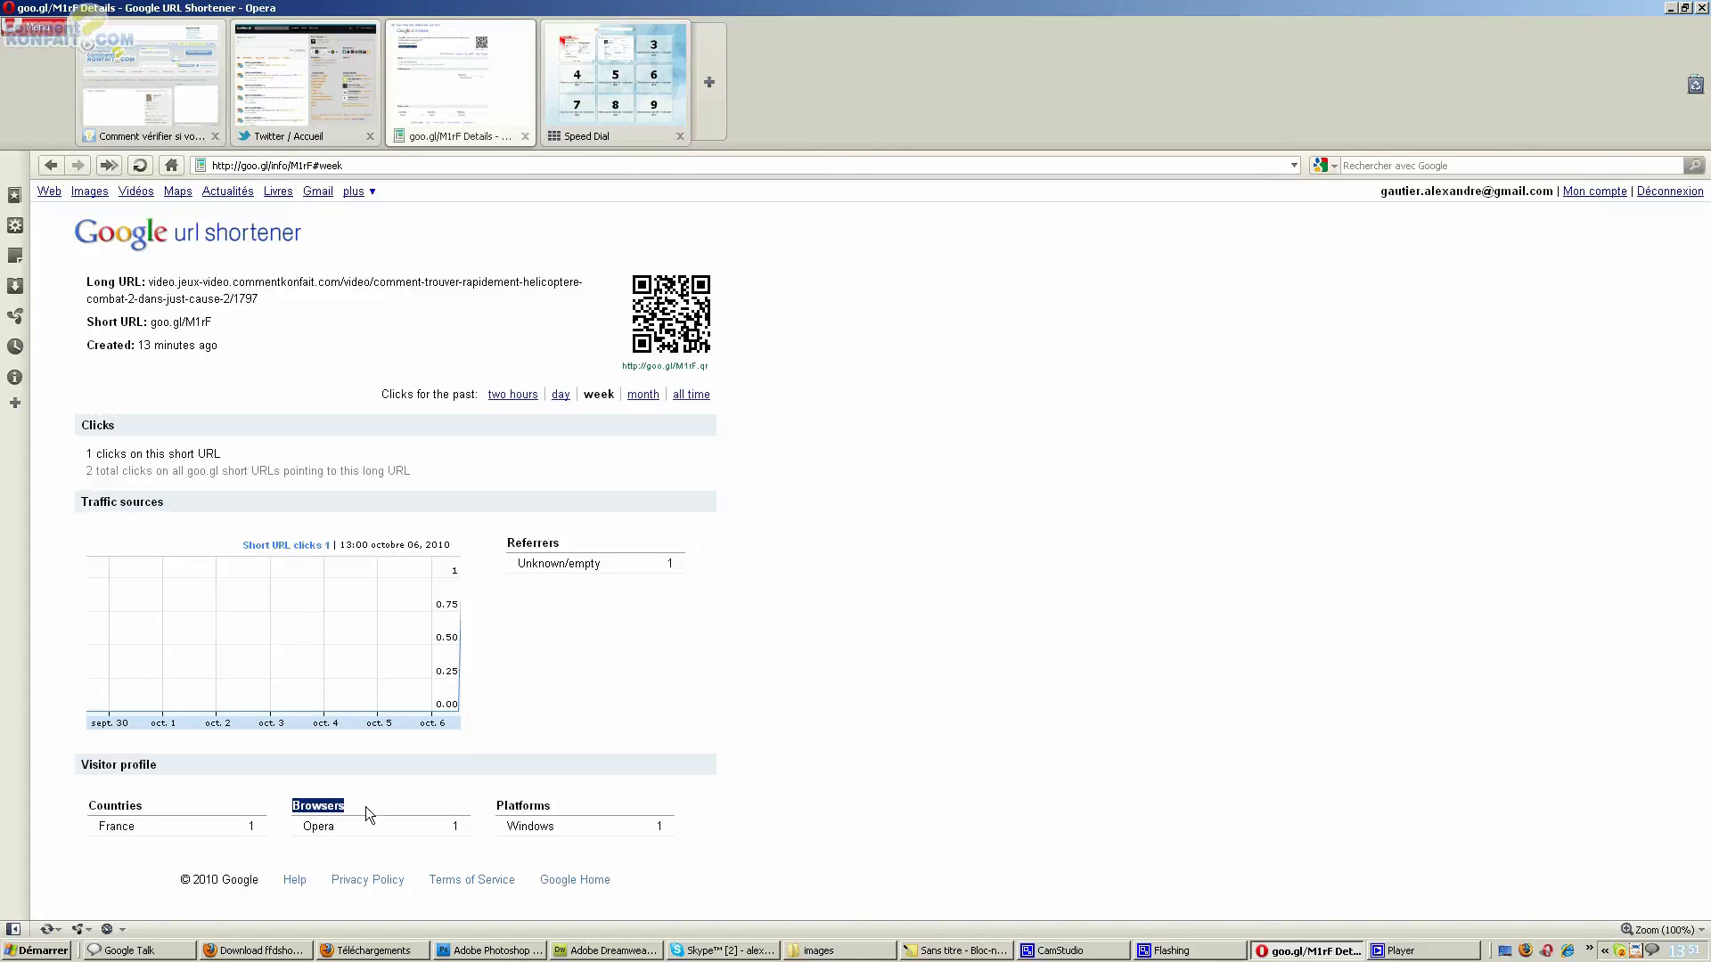
{"action": "left_click_drag", "start_coordinate": [496, 807], "coordinate": [591, 807]}
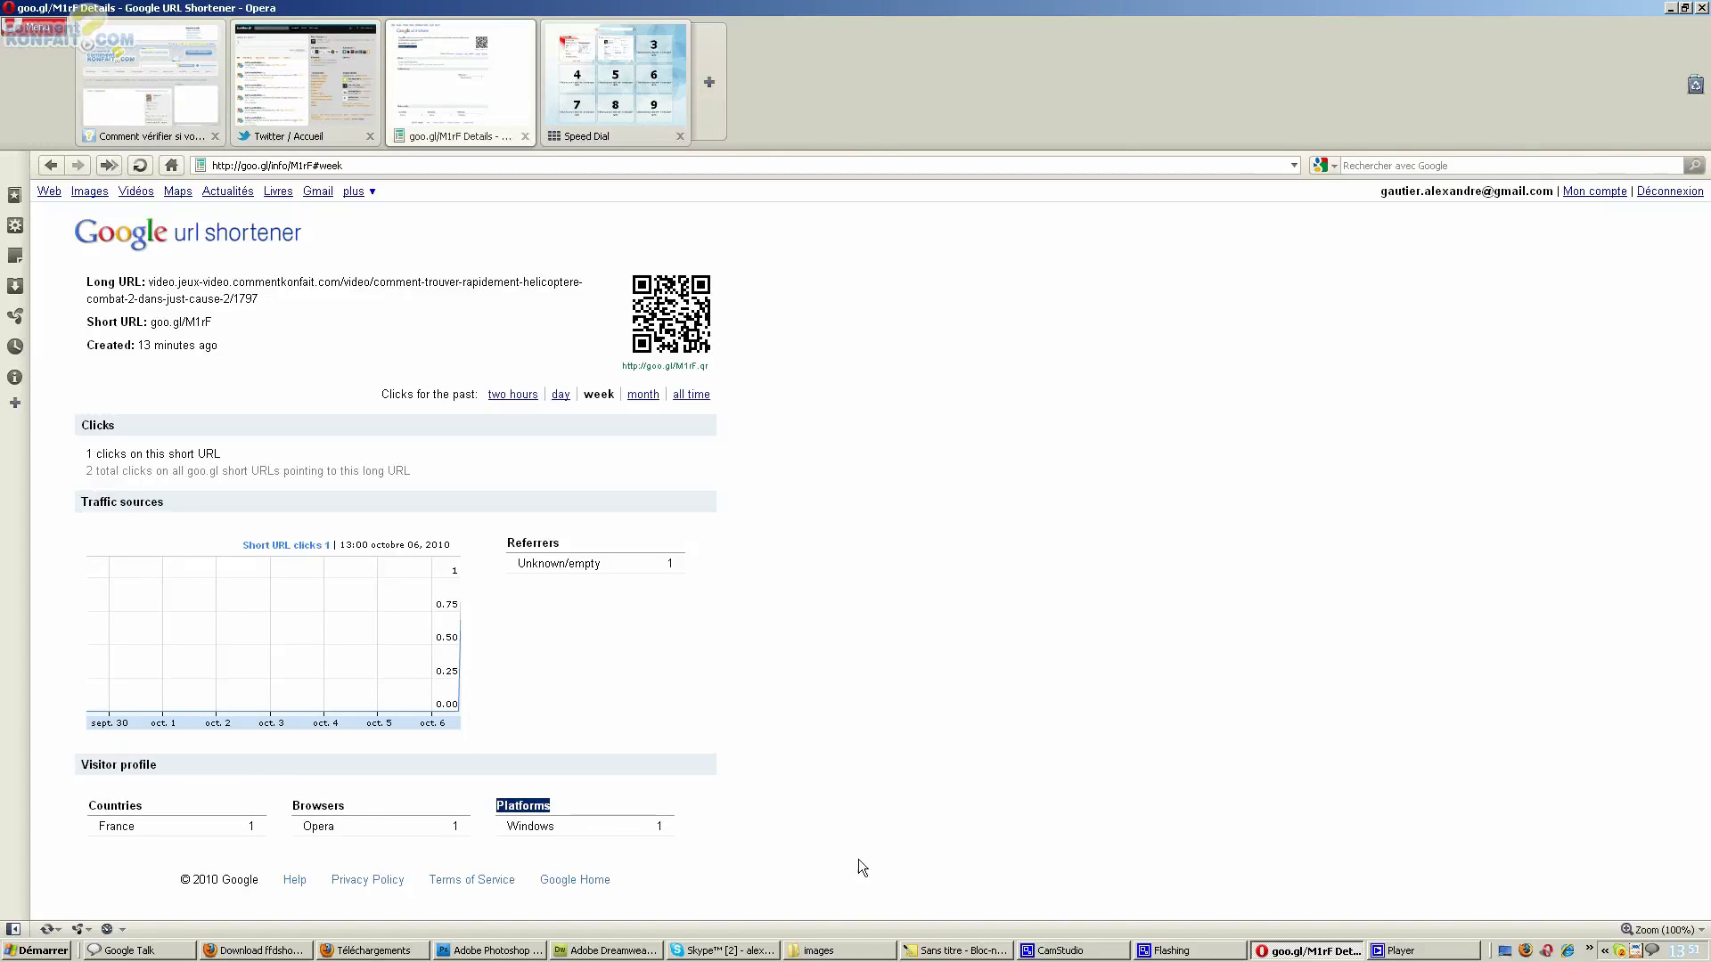
{"action": "left_click", "coordinate": [794, 794]}
Return to the shortened links list, copy goo.gl/K6Ms, and load it in the Speed Dial tab to check where it leads.
{"action": "left_click", "coordinate": [127, 230]}
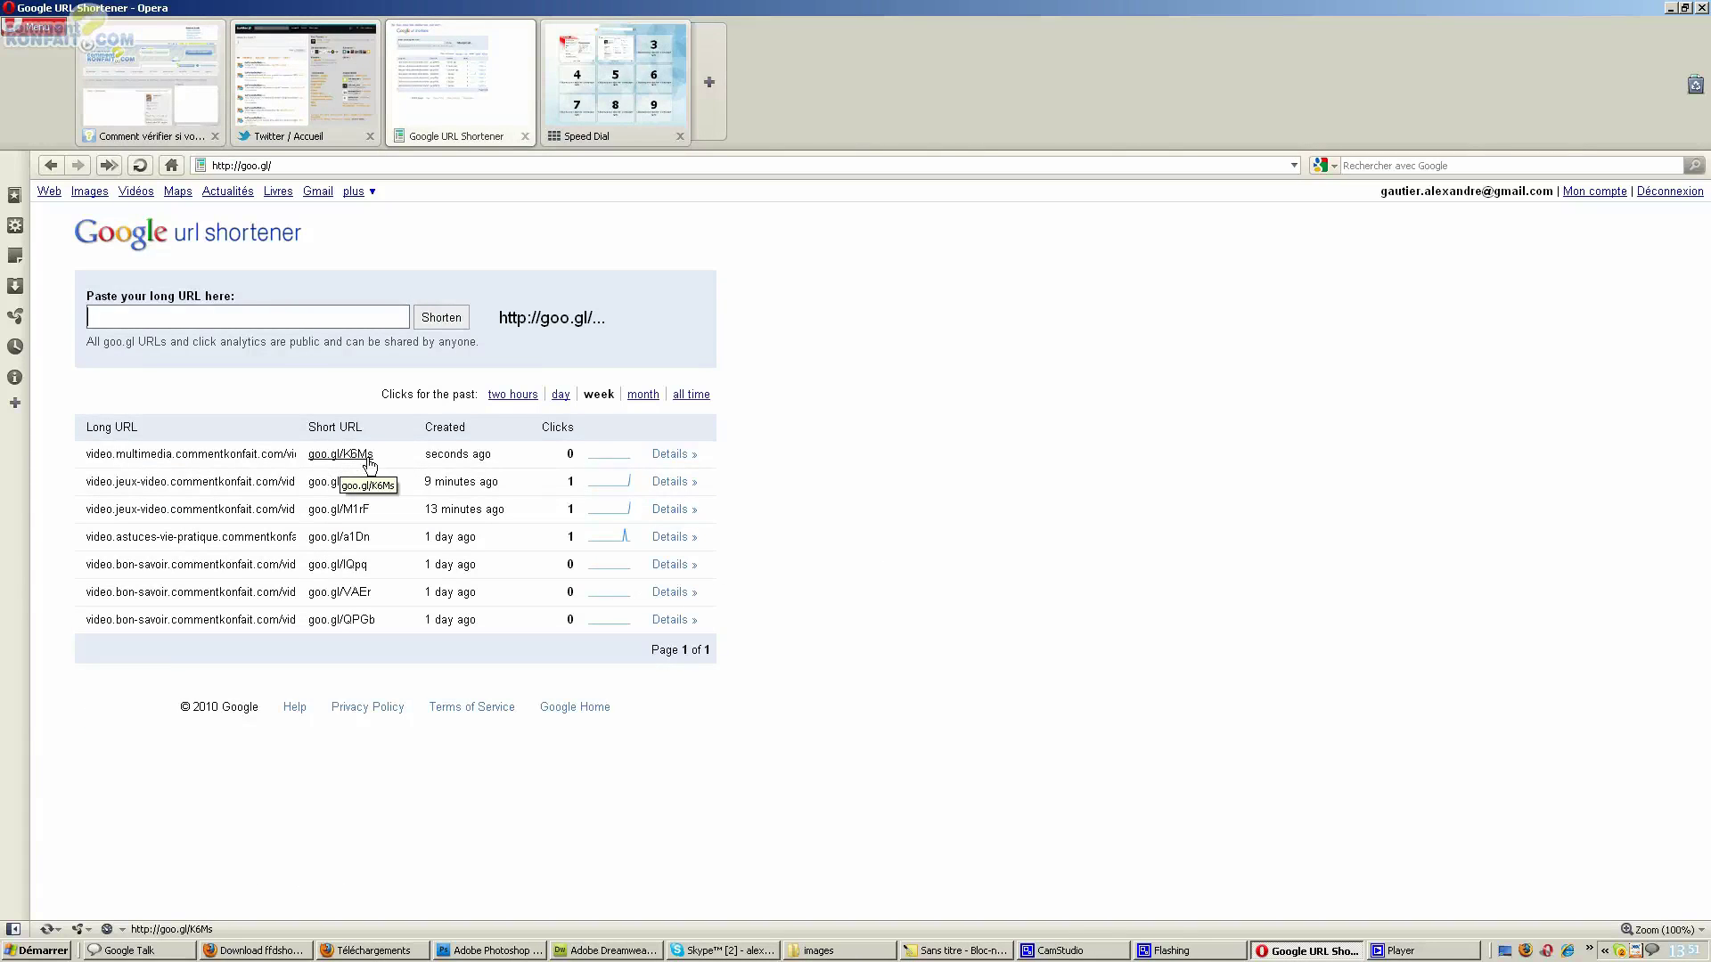
{"action": "left_click_drag", "start_coordinate": [389, 463], "coordinate": [308, 456]}
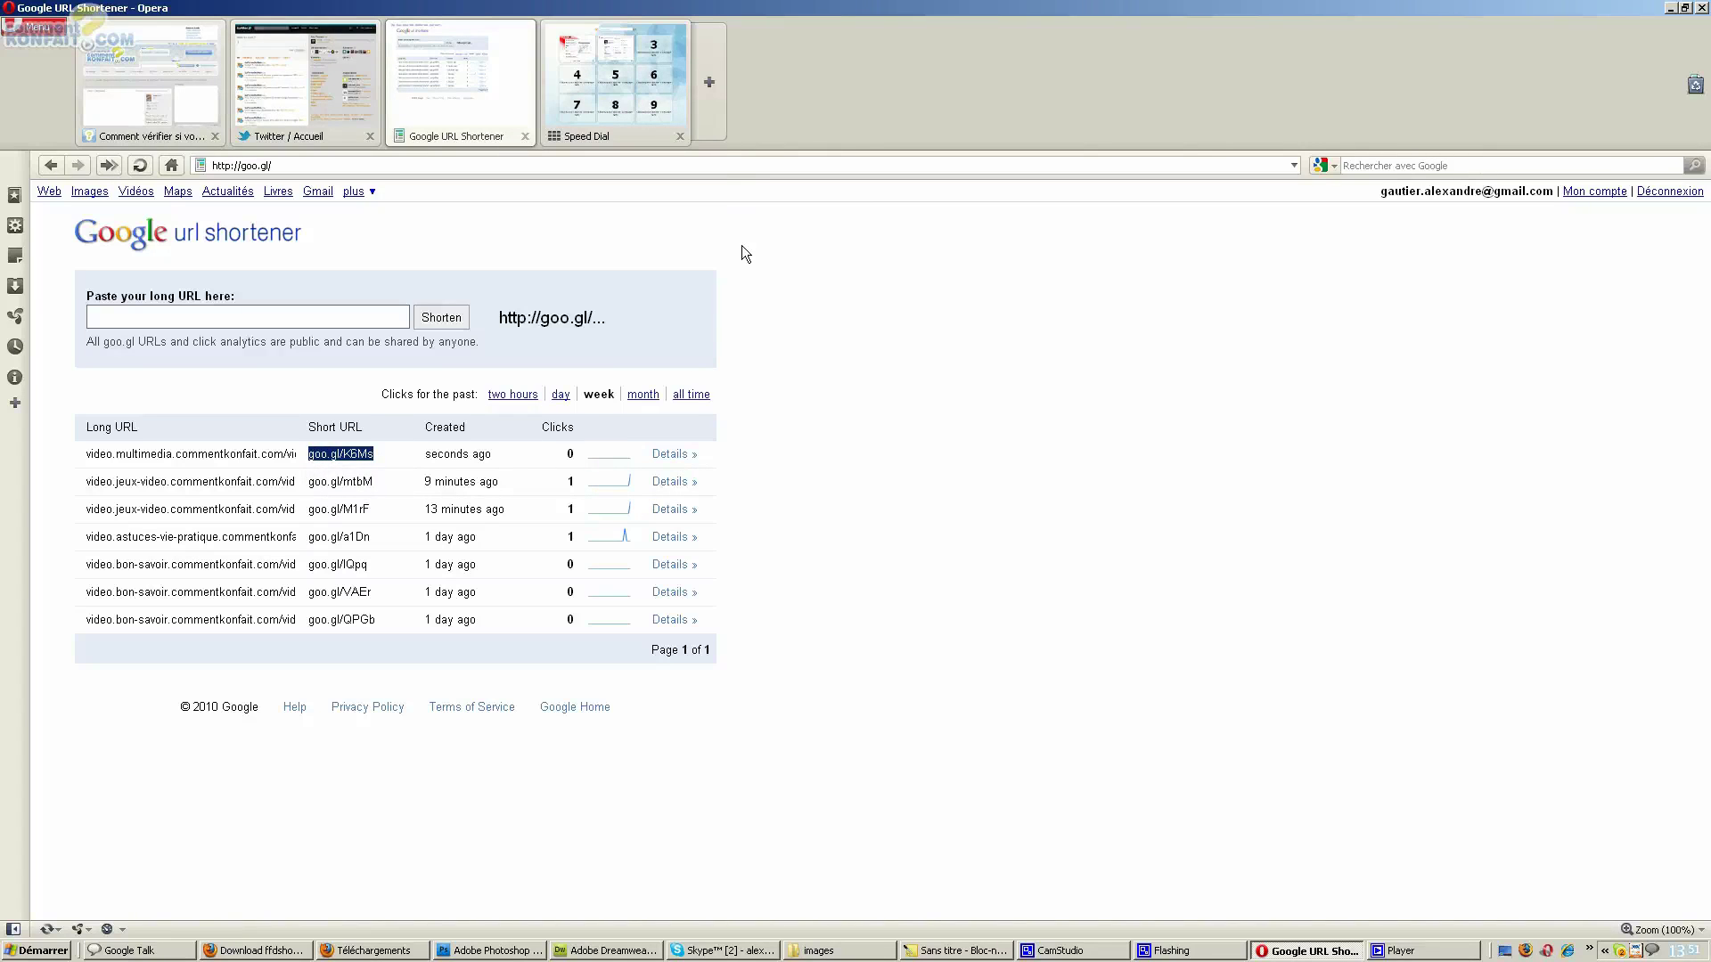
{"action": "left_click", "coordinate": [660, 89]}
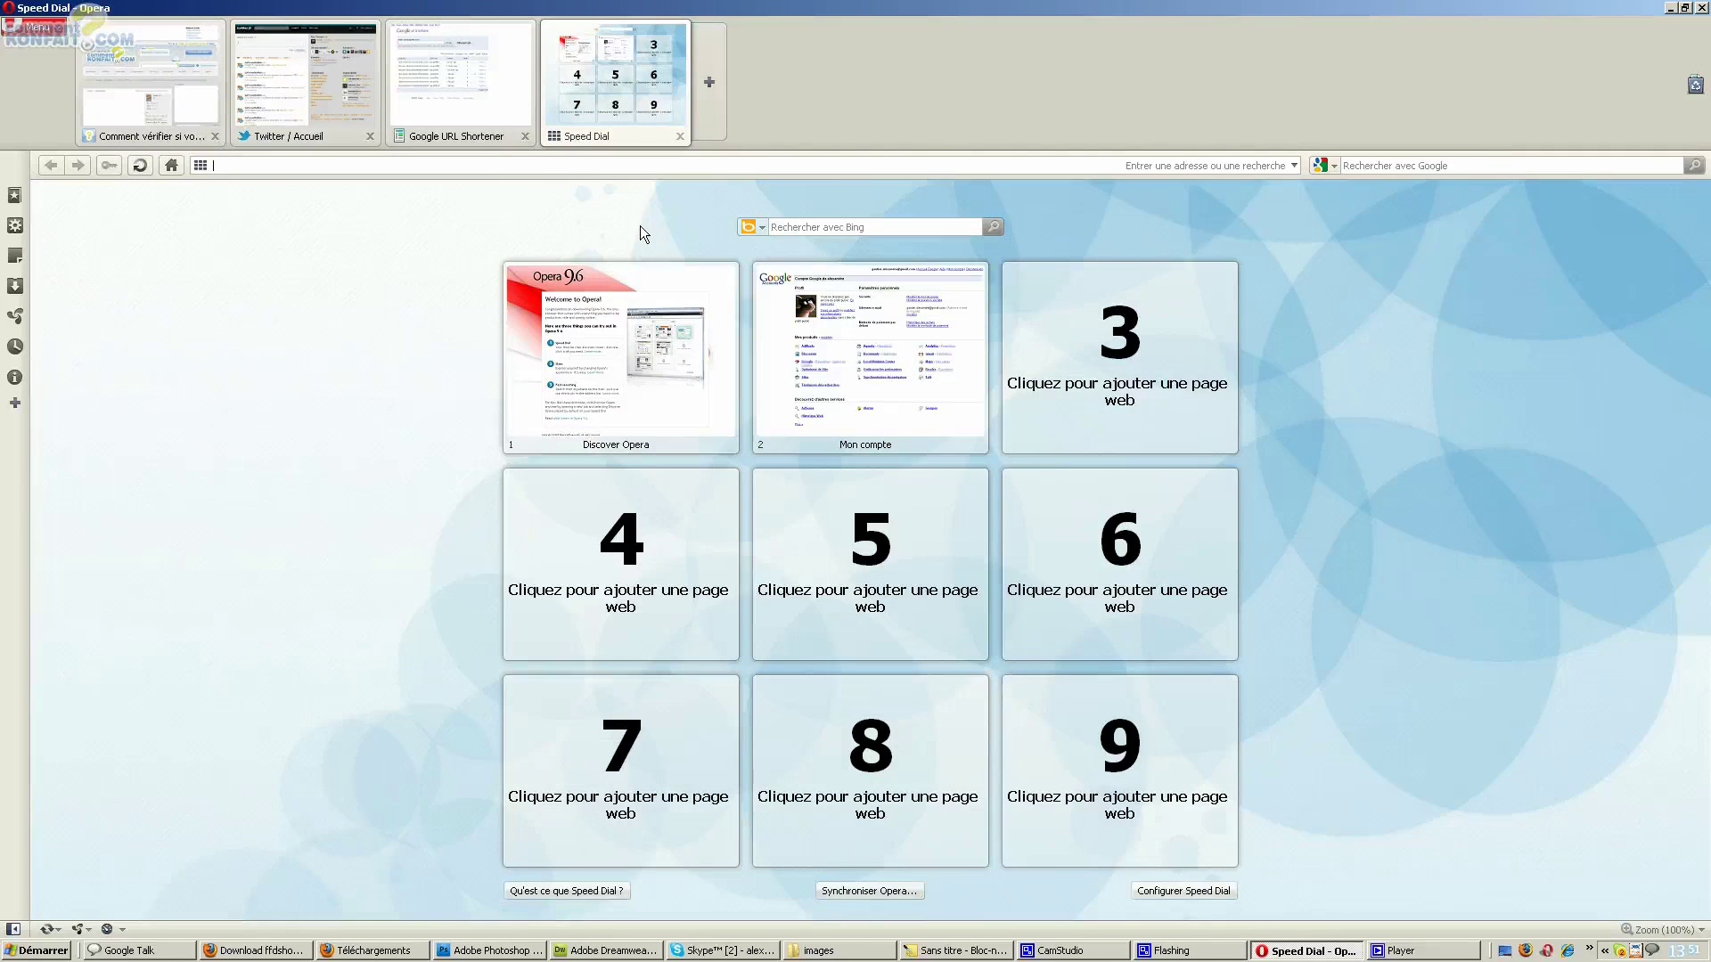
{"action": "key", "text": "ctrl+v"}
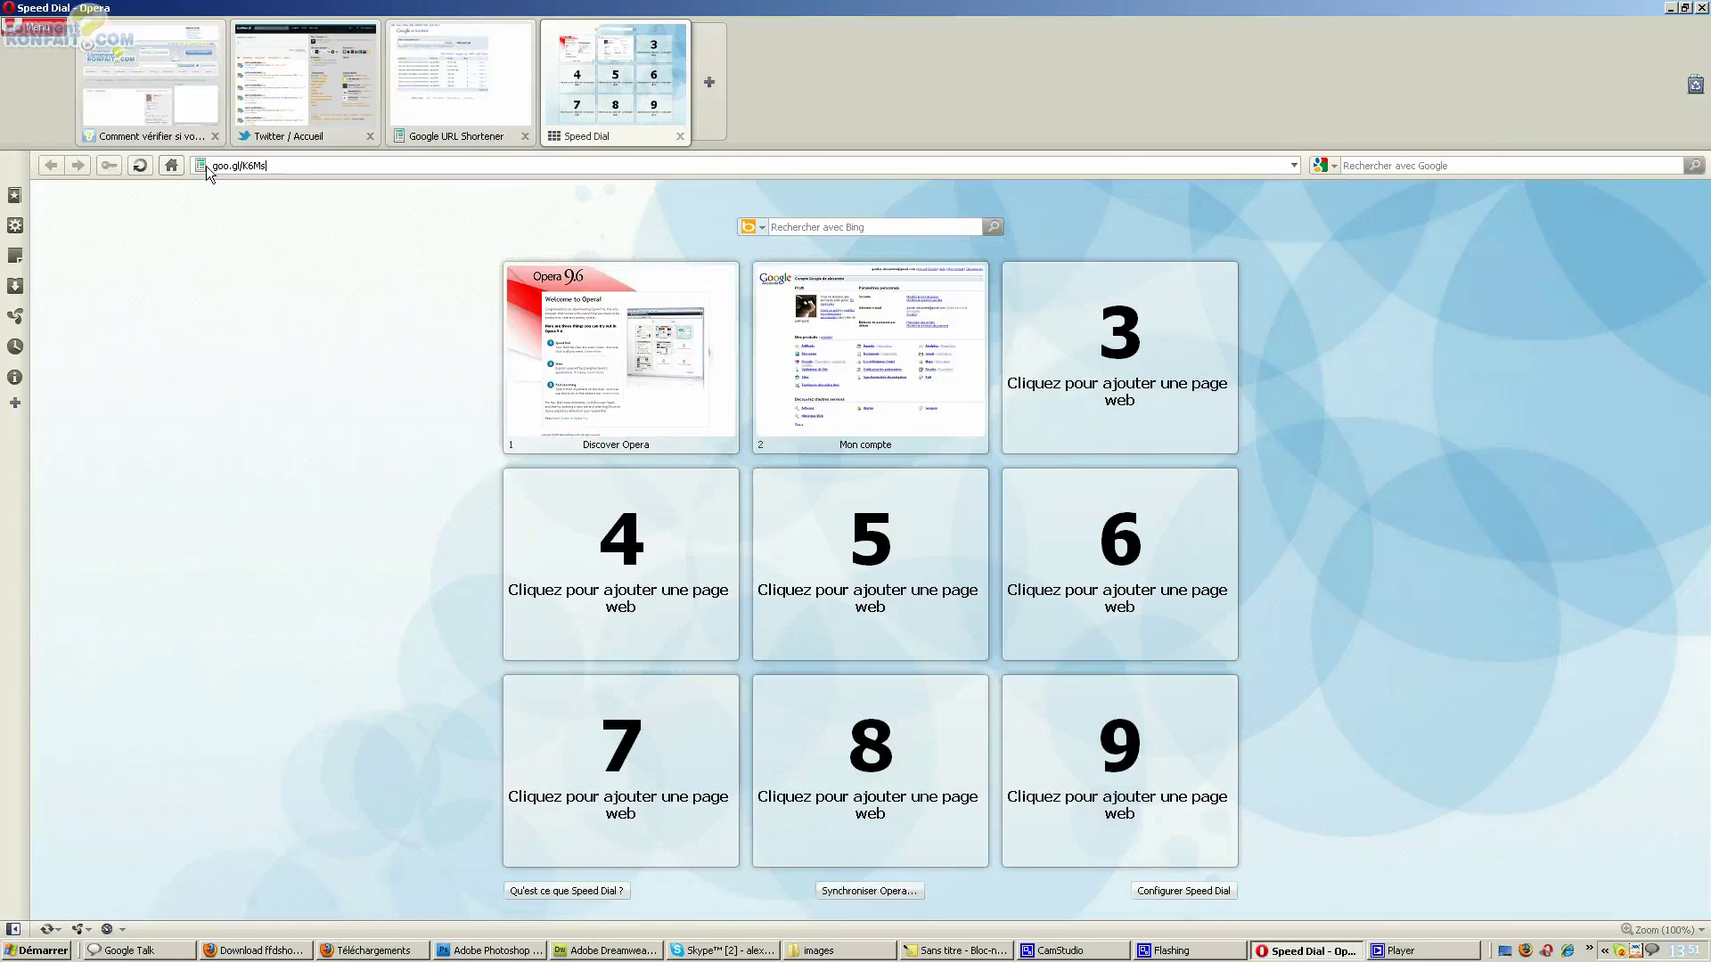
{"action": "double_click", "coordinate": [288, 165]}
{"action": "left_click", "coordinate": [296, 165]}
{"action": "key", "text": "Return"}
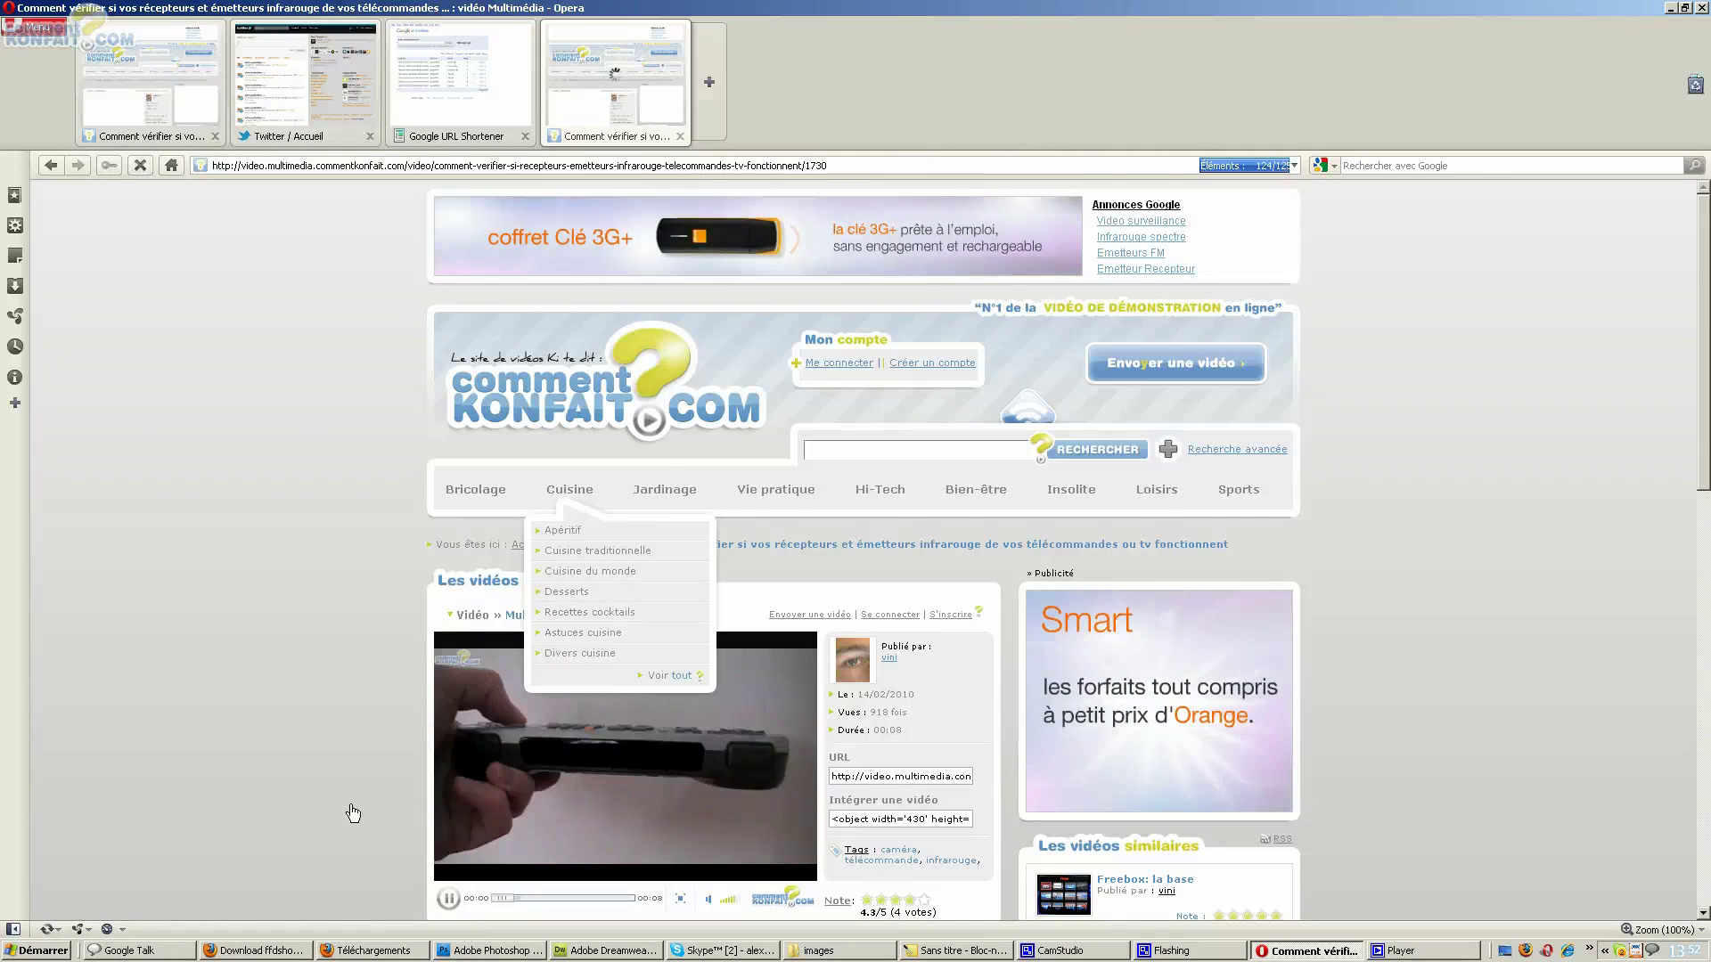
{"action": "scroll", "coordinate": [351, 809], "scroll_direction": "down", "scroll_amount": 2}
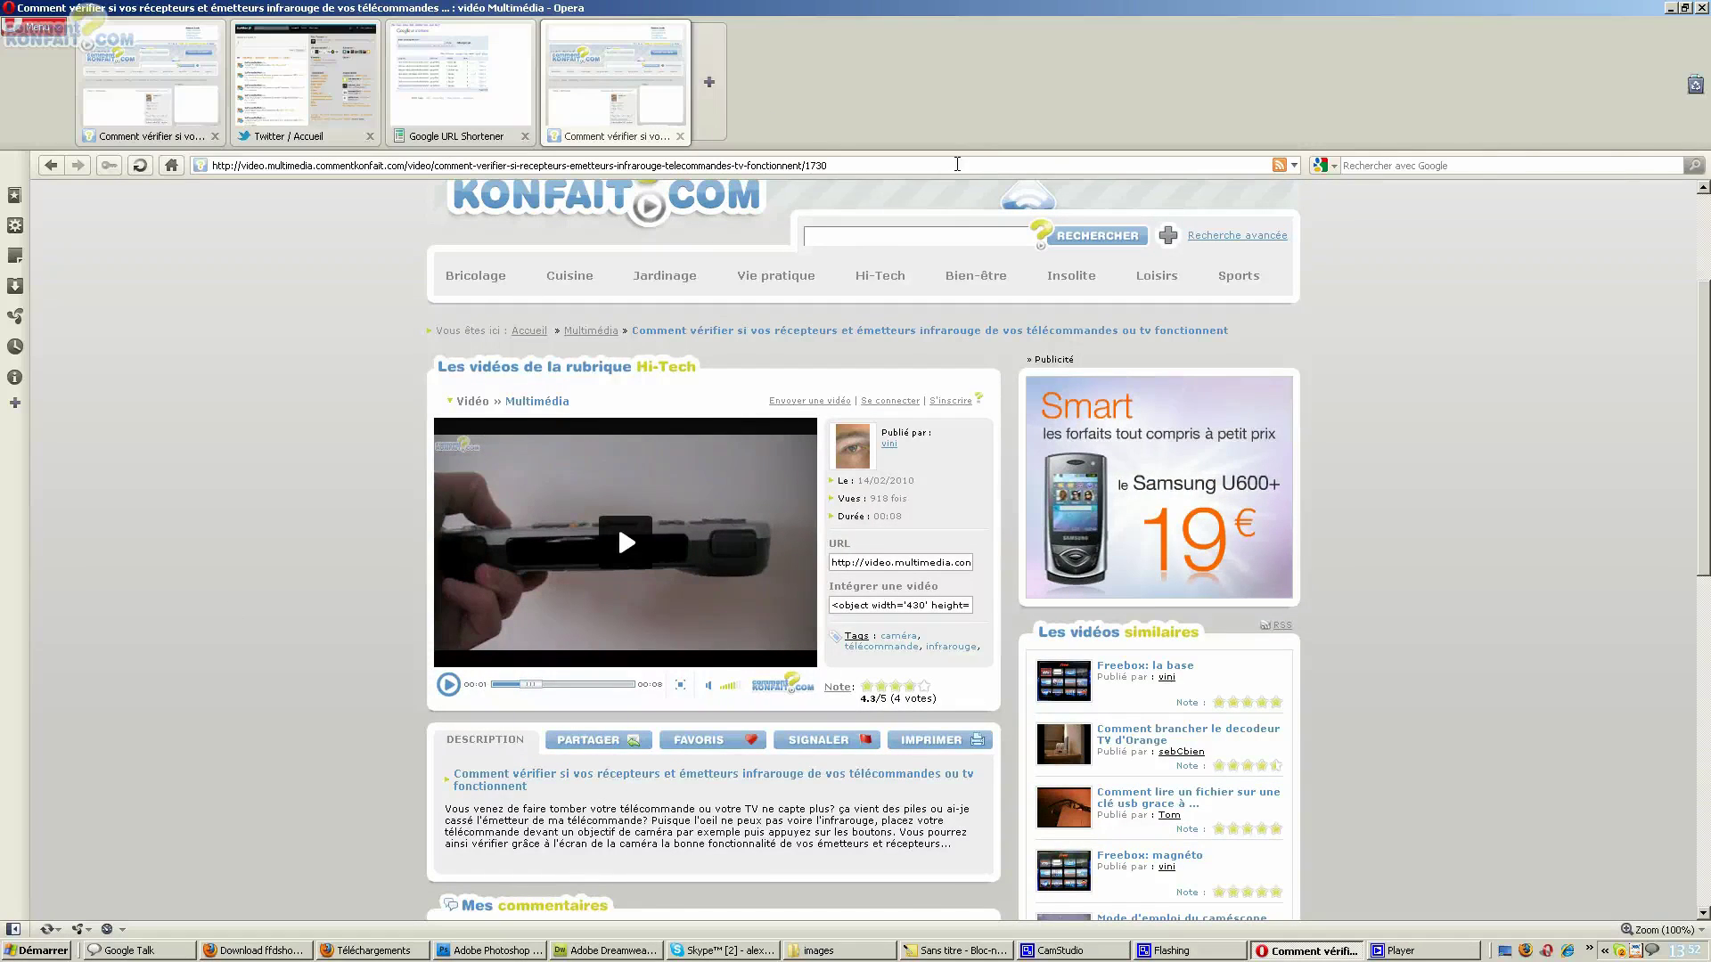
Paste the short URL goo.gl/K6Ms into the empty tweet on Twitter.
{"action": "left_click", "coordinate": [456, 99]}
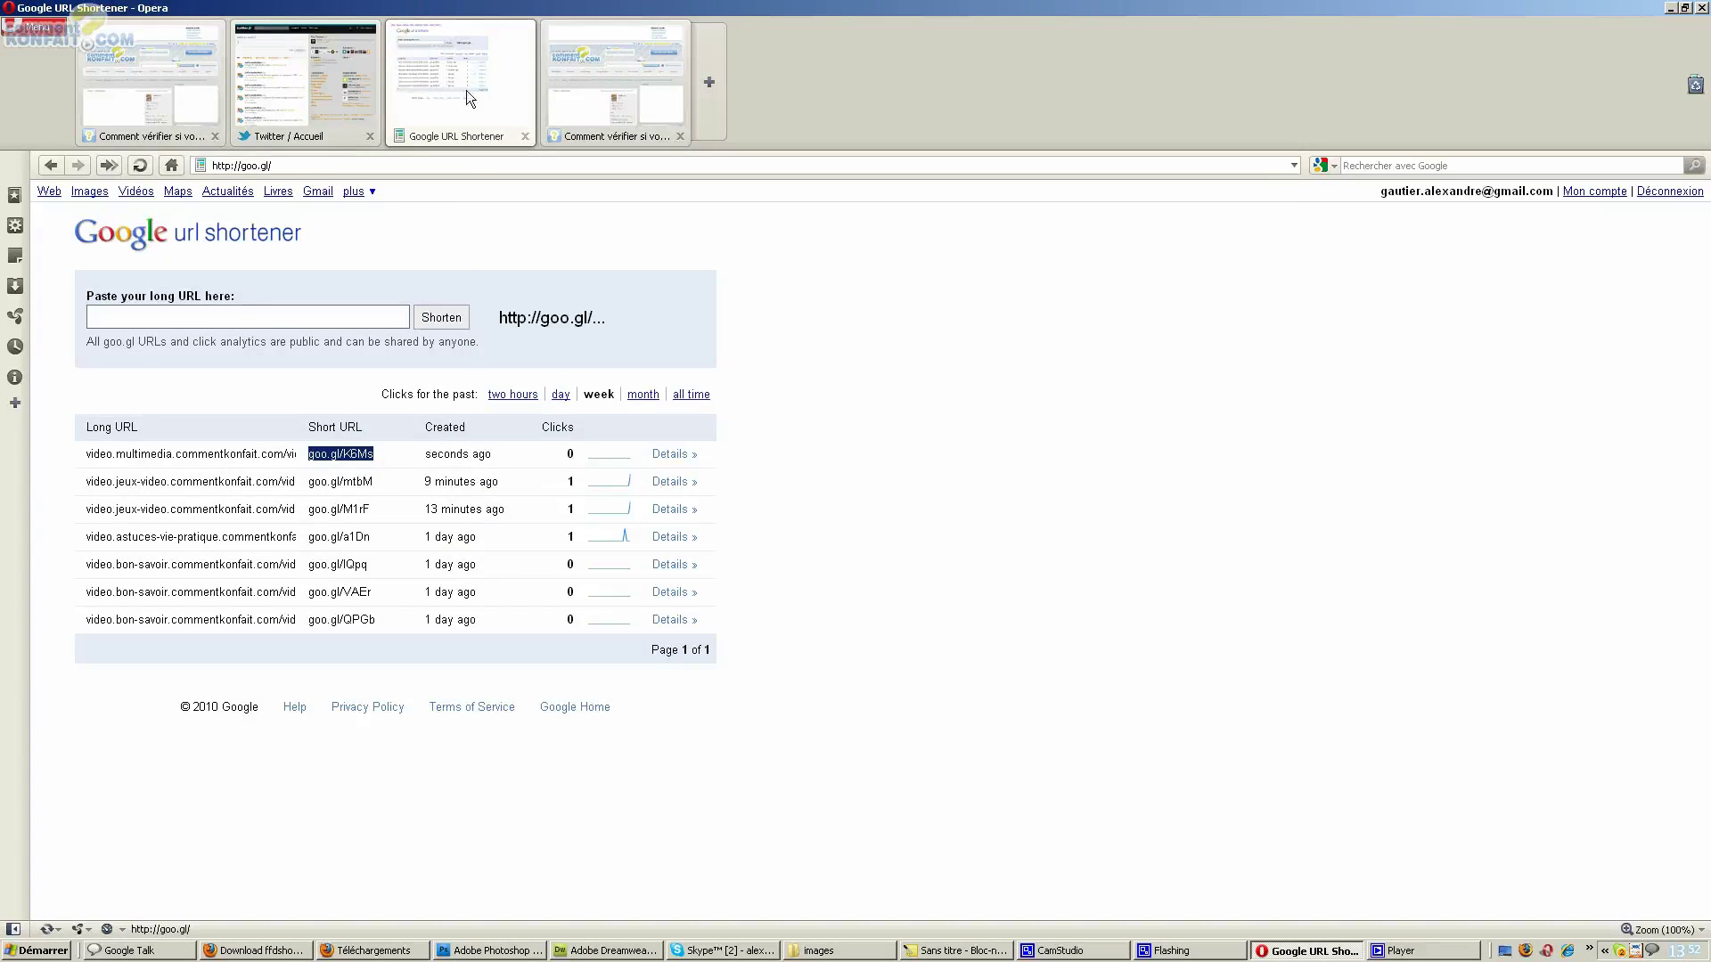
{"action": "mouse_move", "coordinate": [311, 73]}
{"action": "left_click", "coordinate": [313, 109]}
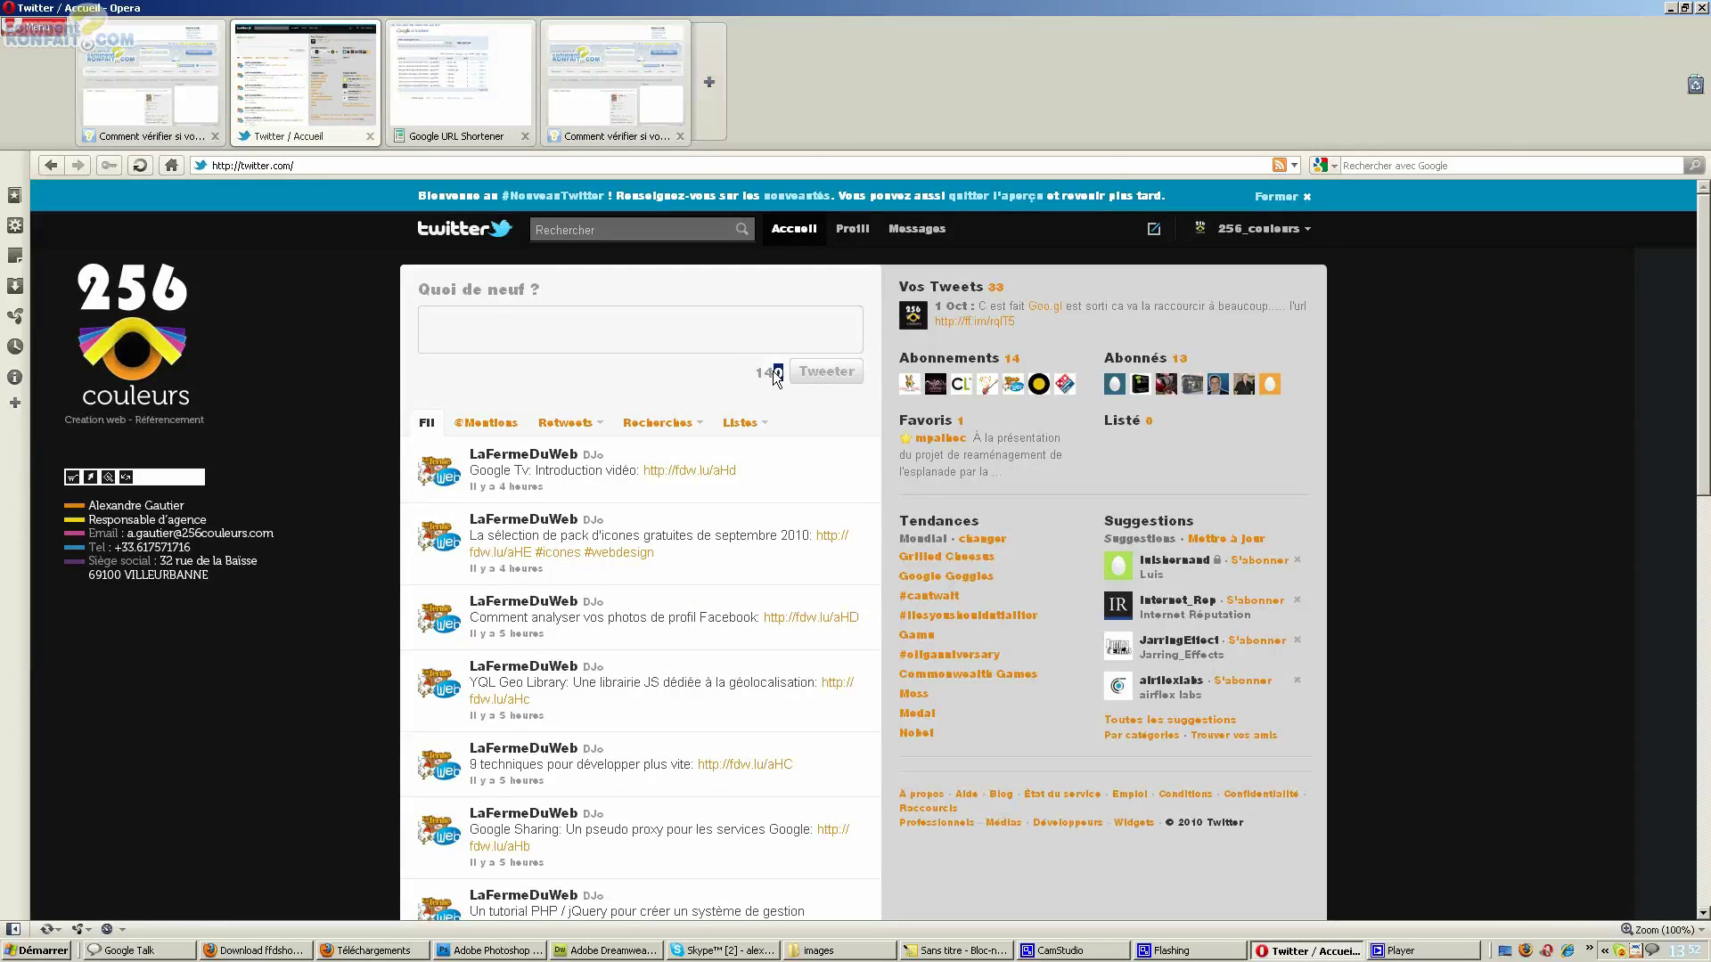
{"action": "key", "text": "ctrl+v"}
{"action": "left_click", "coordinate": [686, 388]}
{"action": "left_click", "coordinate": [708, 333]}
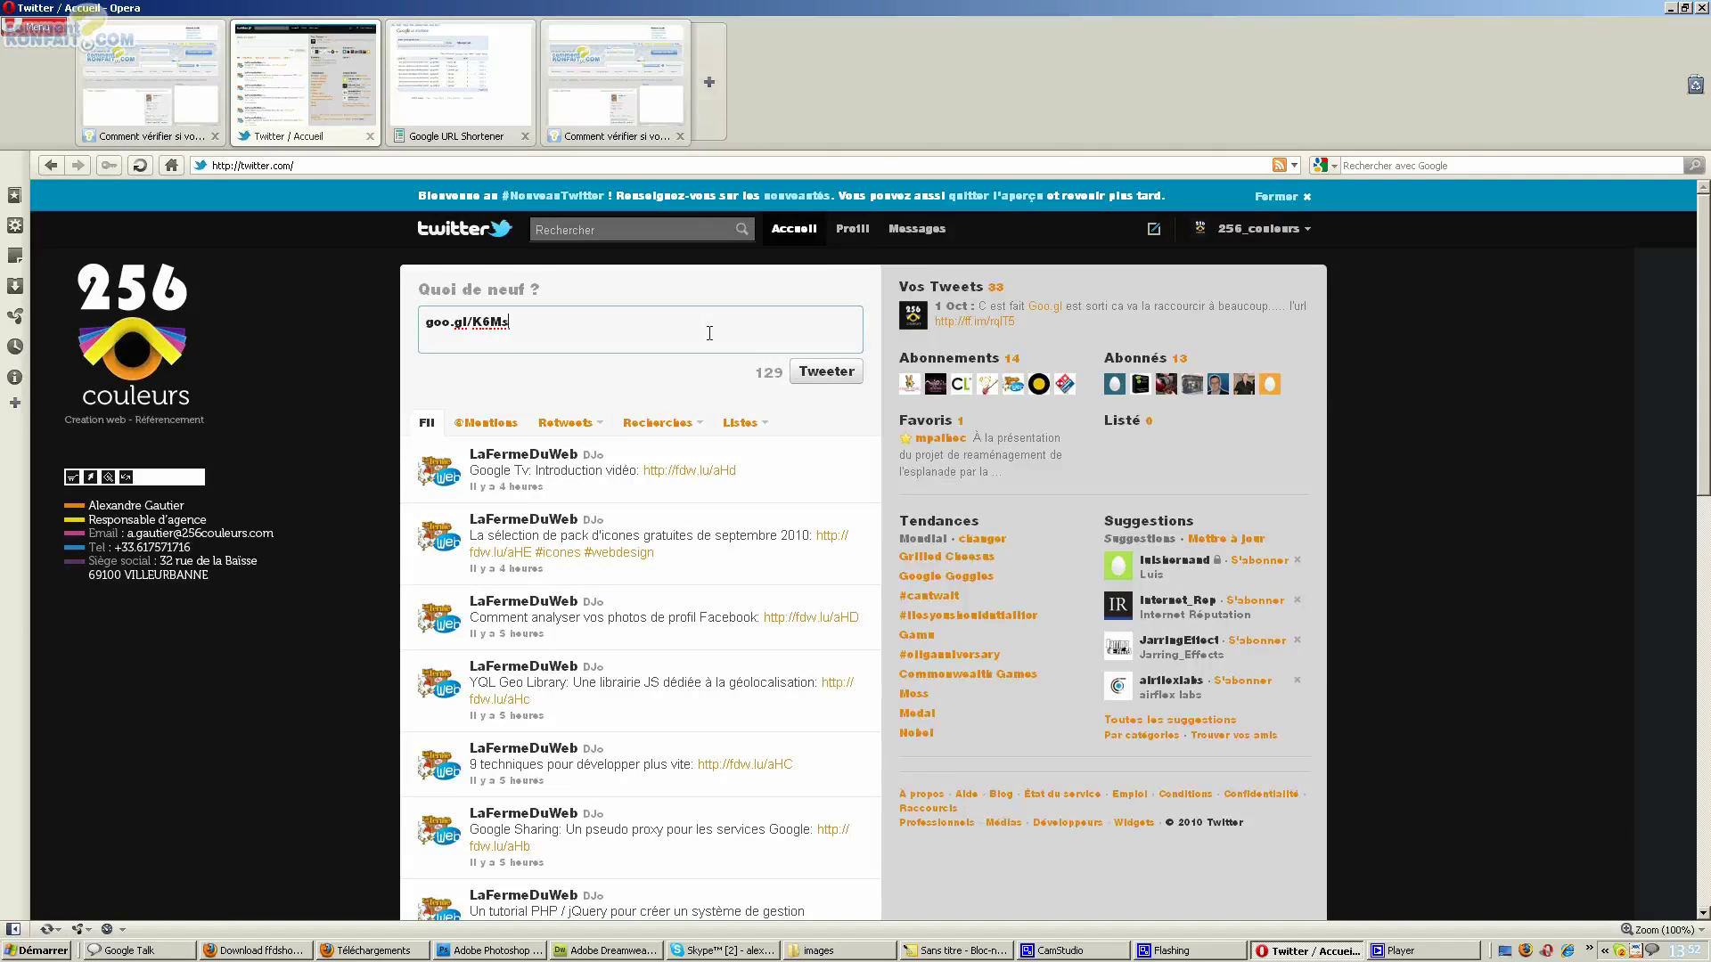